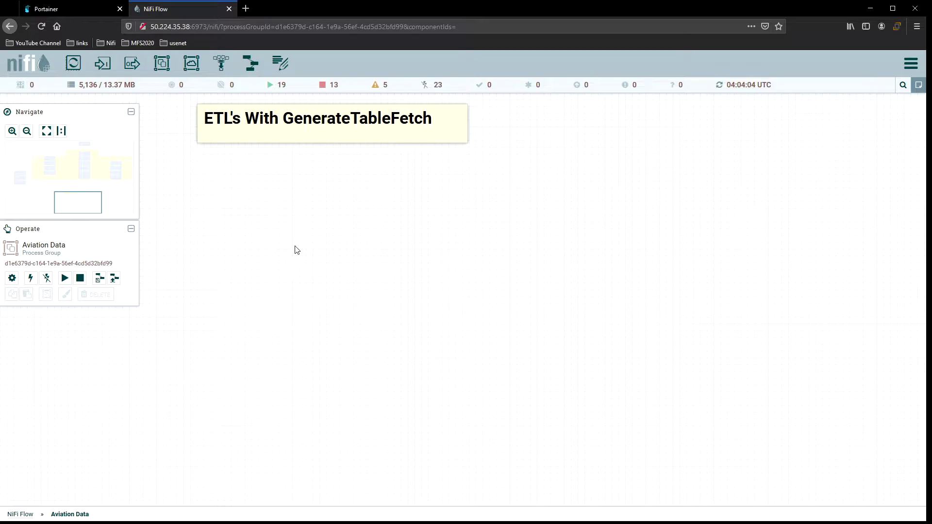
Add a GenerateTableFetch processor to the canvas and place it just below the title label
left_click_drag(74, 64, 128, 138)
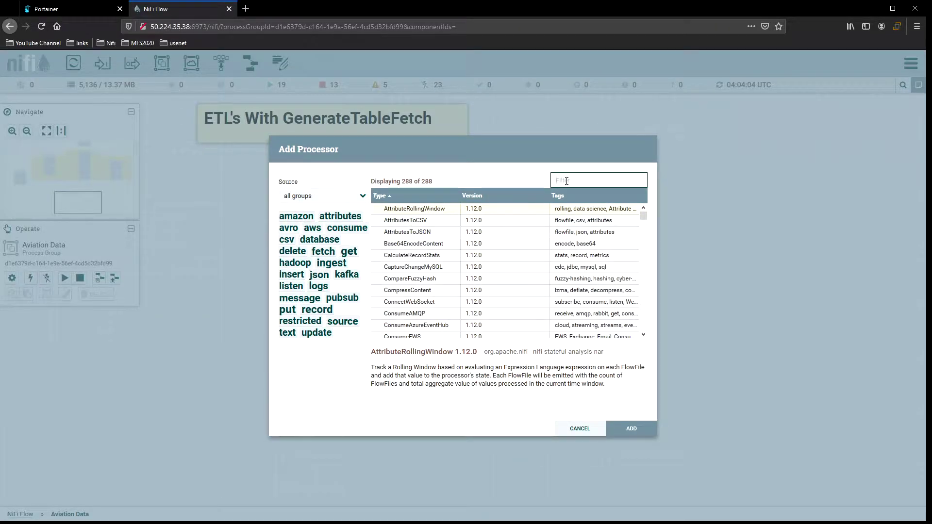
type("gene")
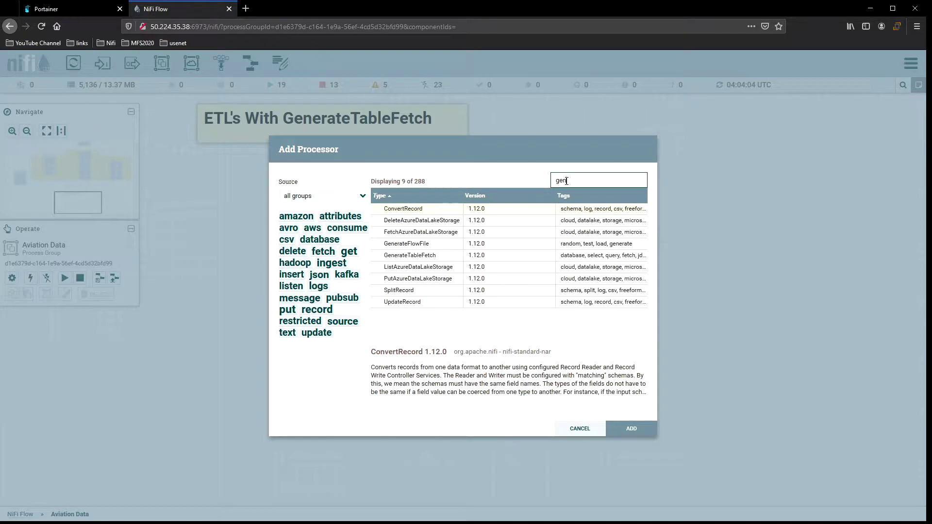
left_click(443, 237)
double_click(443, 237)
left_click_drag(445, 283, 386, 193)
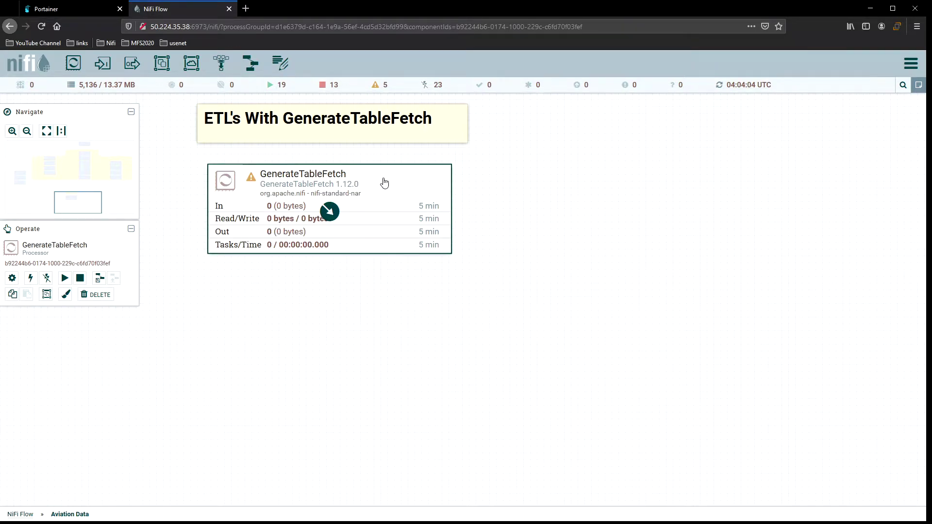
Read the GenerateTableFetch usage documentation, from its description through the properties and relationships, and close it
right_click(384, 179)
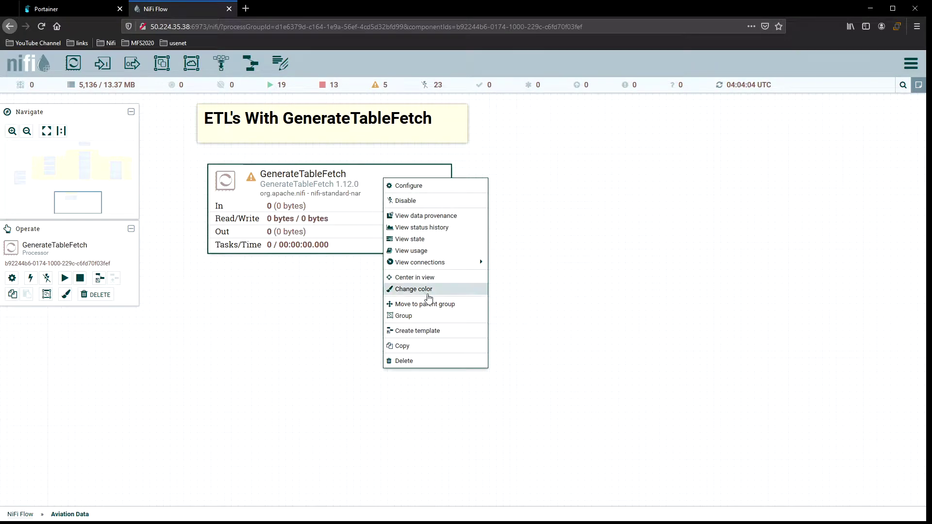
left_click(414, 251)
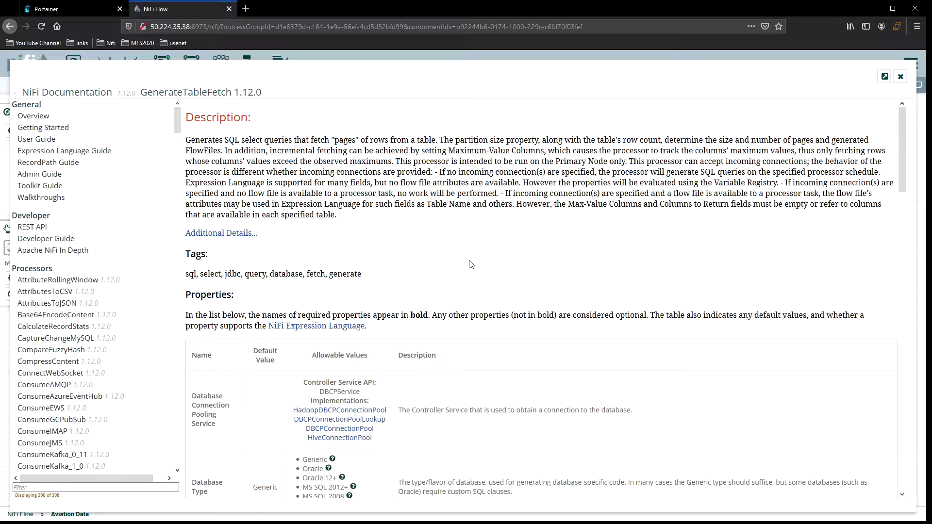
scroll(468, 264, "down", 4)
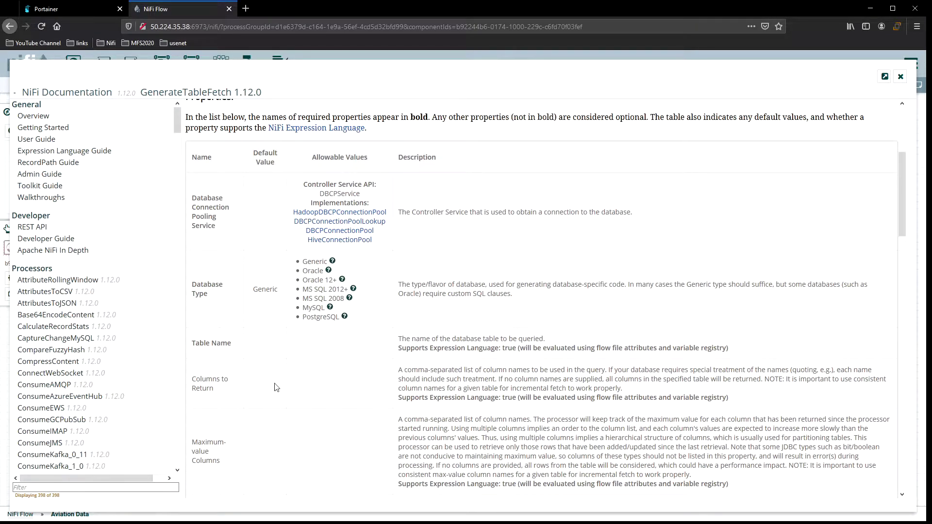
scroll(406, 378, "down", 4)
scroll(406, 378, "down", 1)
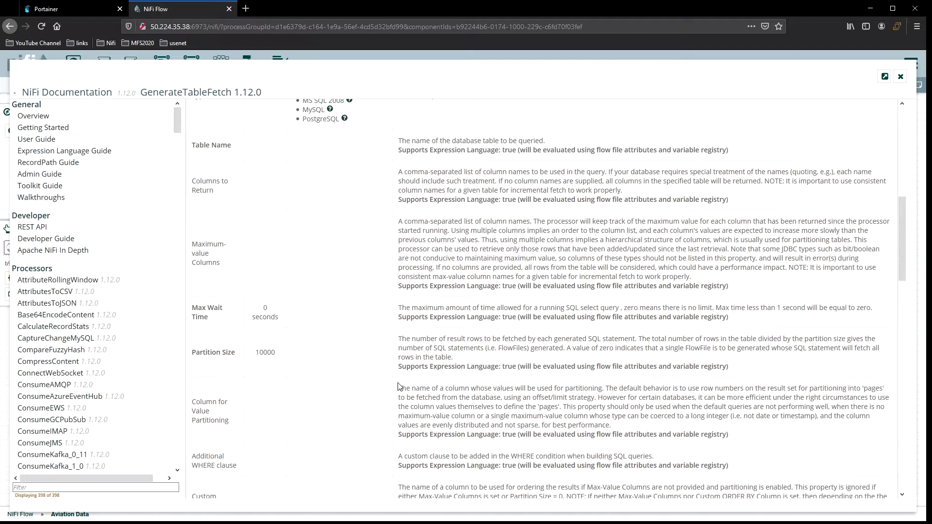
scroll(342, 367, "down", 1)
scroll(342, 367, "down", 1)
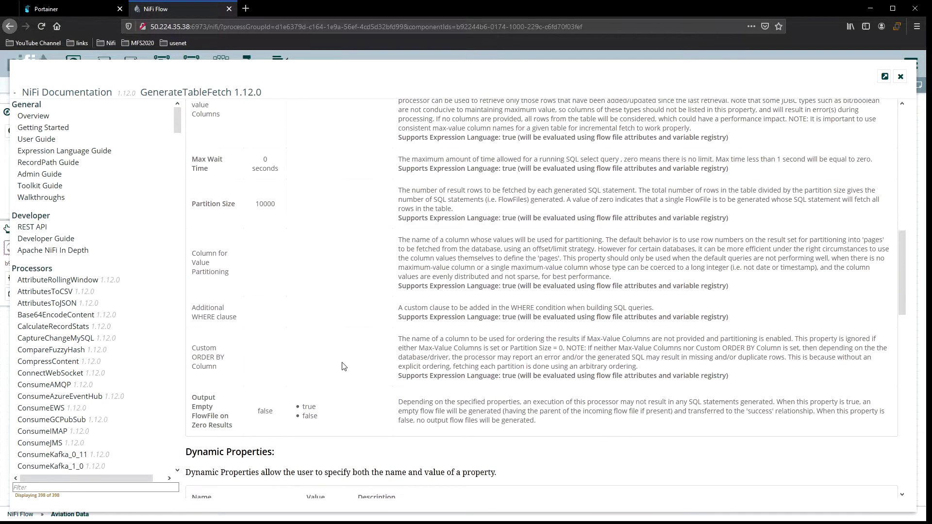
scroll(342, 367, "down", 3)
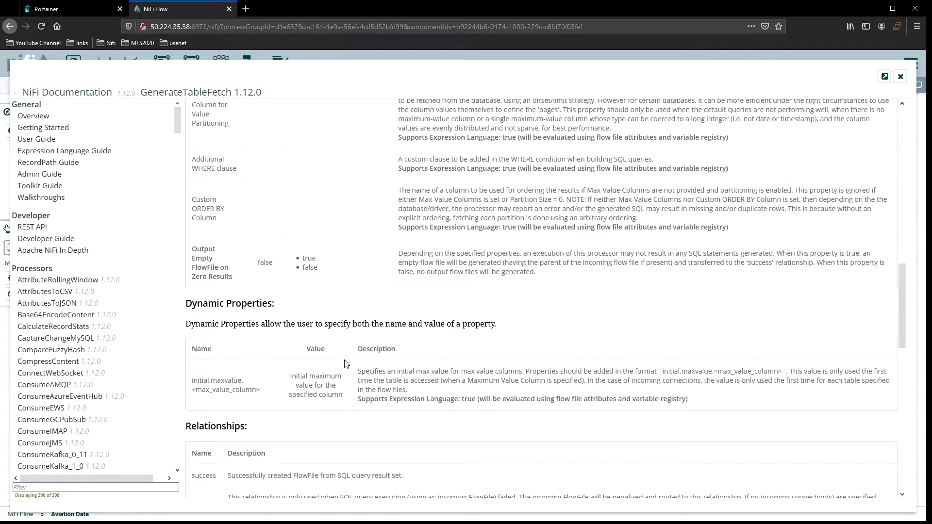
scroll(347, 362, "down", 1)
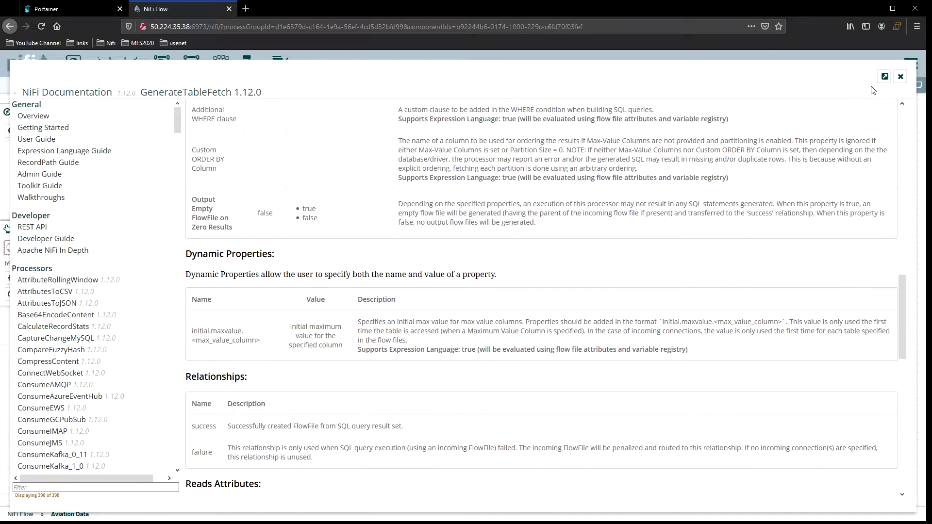
left_click(900, 76)
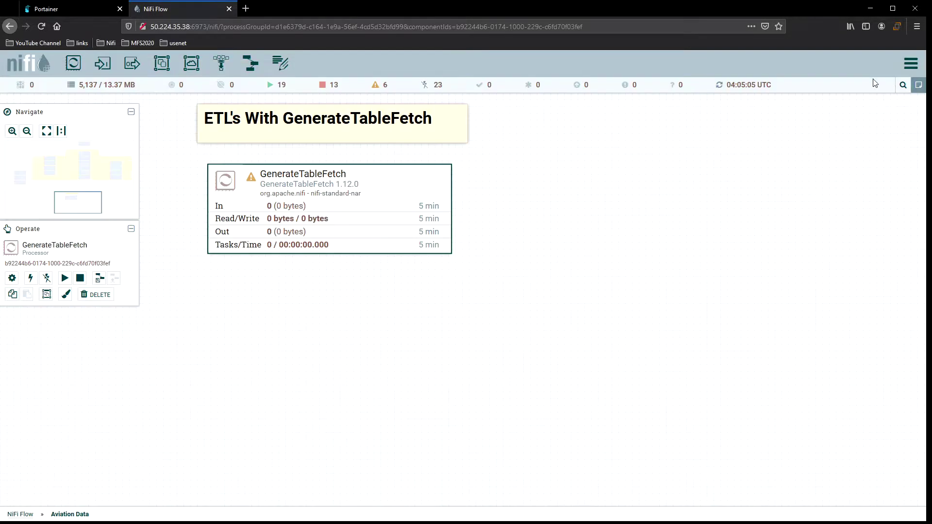
In the GenerateTableFetch properties, set the Database Connection Pooling Service to mySql Server and the Database Type to MySQL
double_click(404, 192)
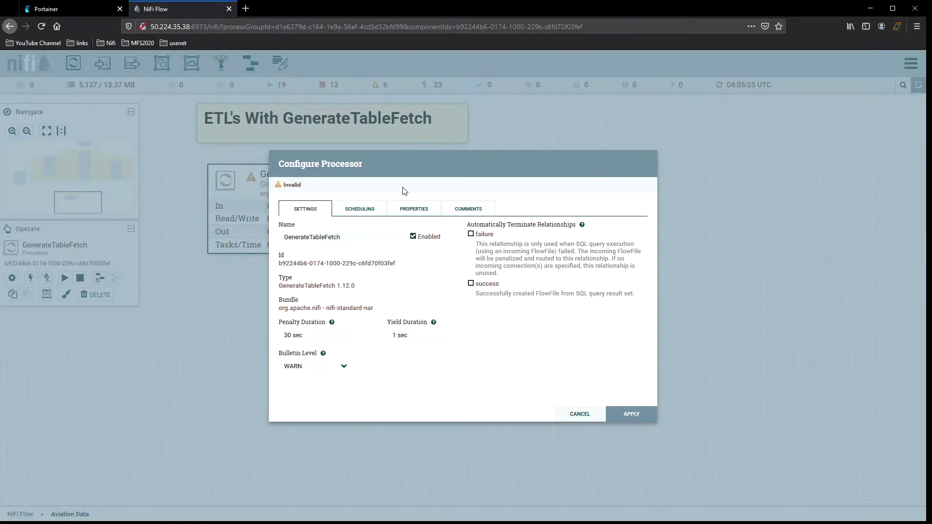
left_click(414, 210)
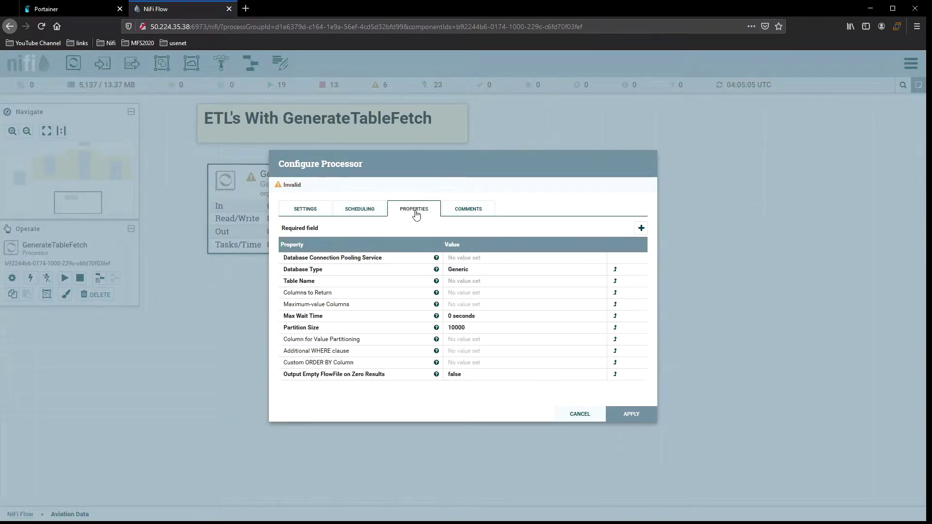
left_click(490, 258)
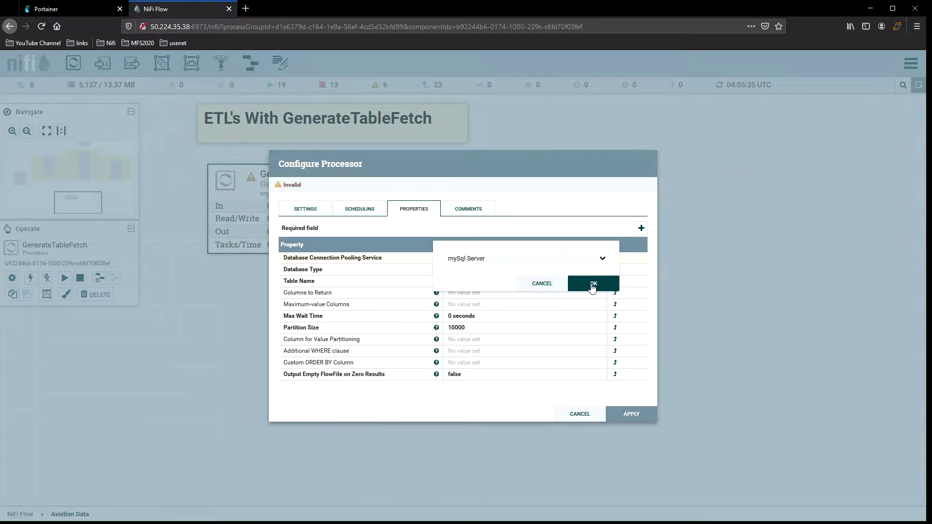
left_click(593, 285)
left_click(487, 272)
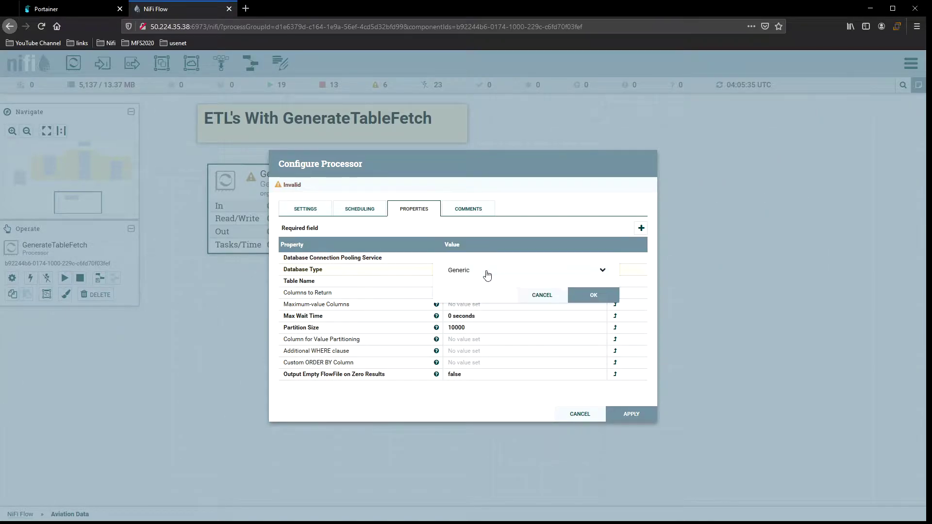
left_click(570, 272)
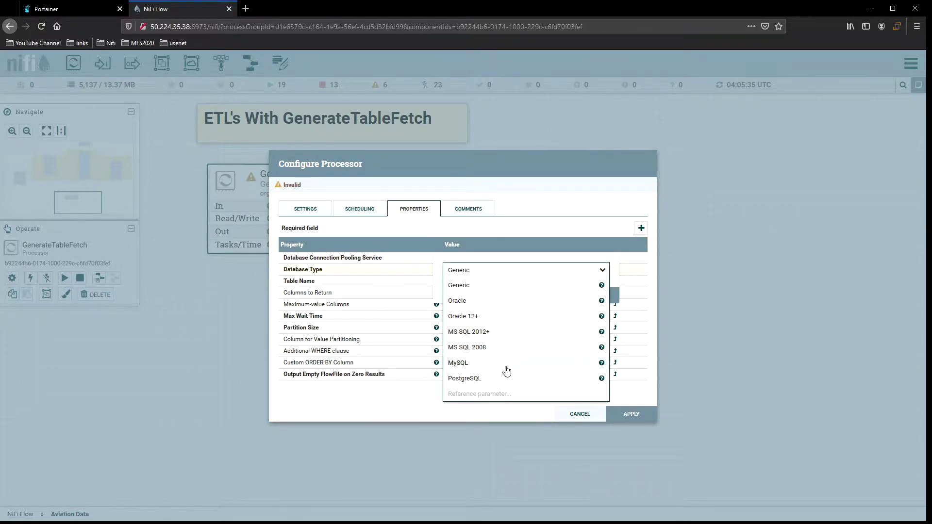
left_click(503, 365)
left_click(583, 300)
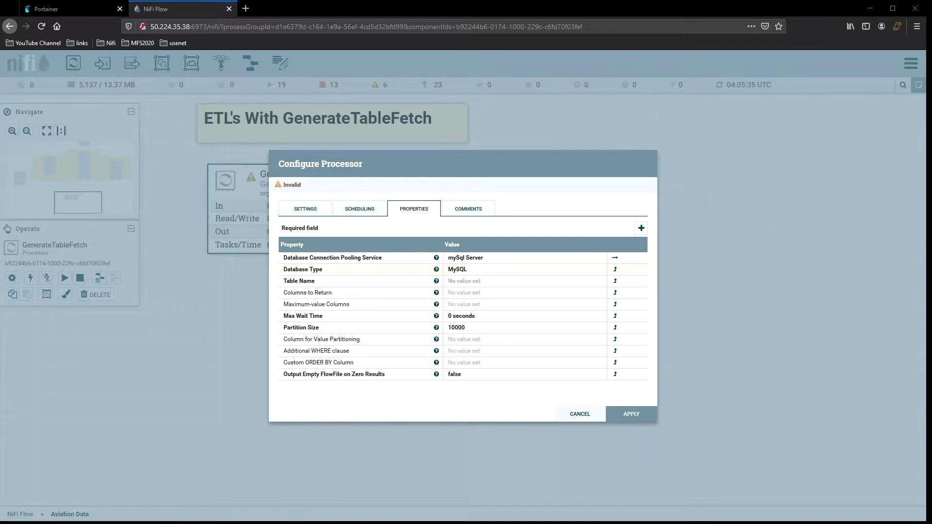
Set the Table Name to aviation.activeFlights and the Maximum-value Columns to id
left_click(457, 281)
type("aviation.activeFlights")
left_click(574, 359)
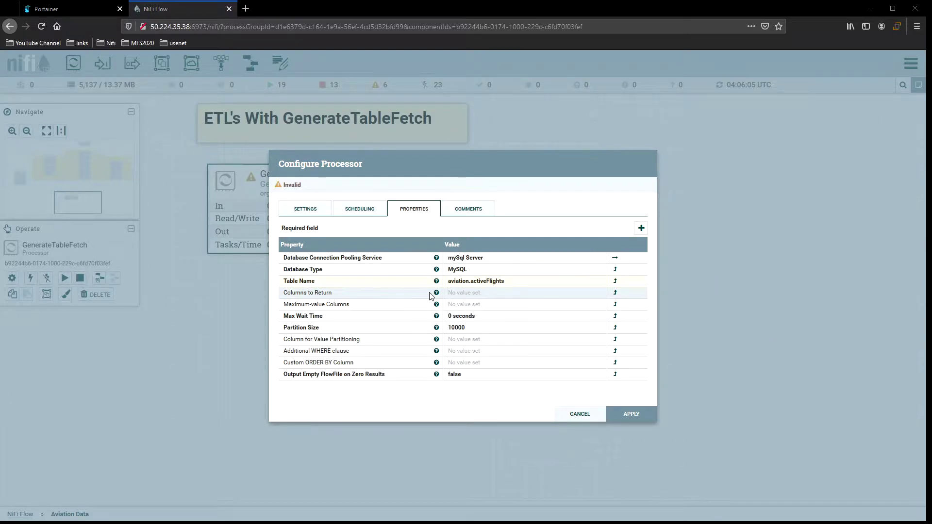
mouse_move(437, 293)
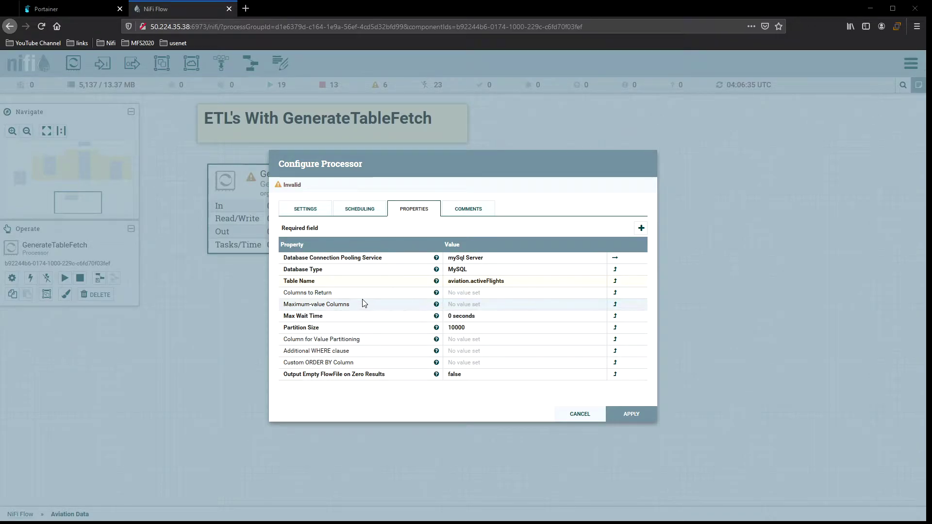
left_click(474, 308)
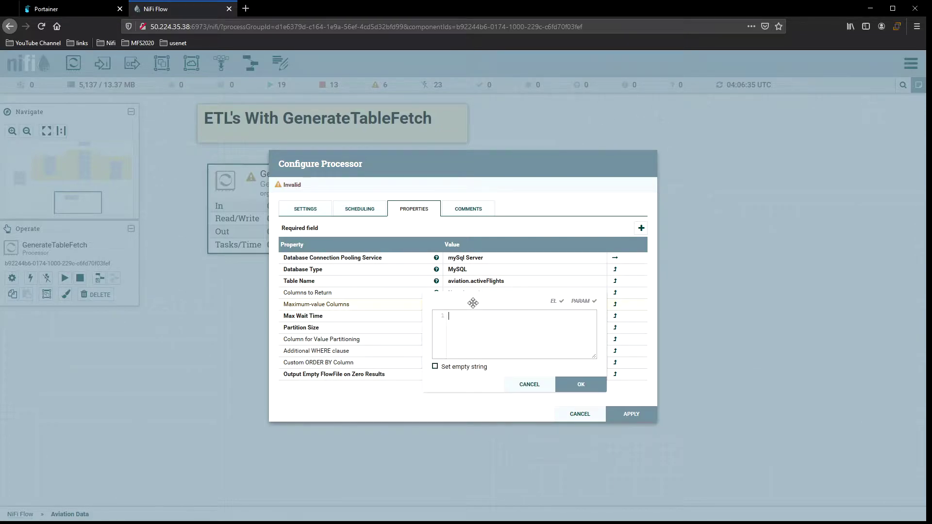
type("id")
key("Return")
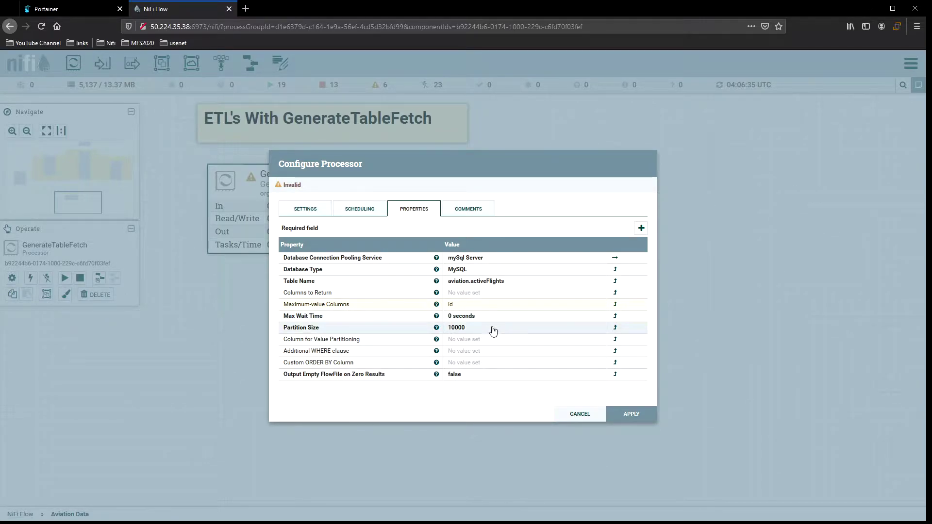
Set the Partition Size to 100 and the Column for Value Partitioning to id, and apply the processor configuration
left_click(463, 328)
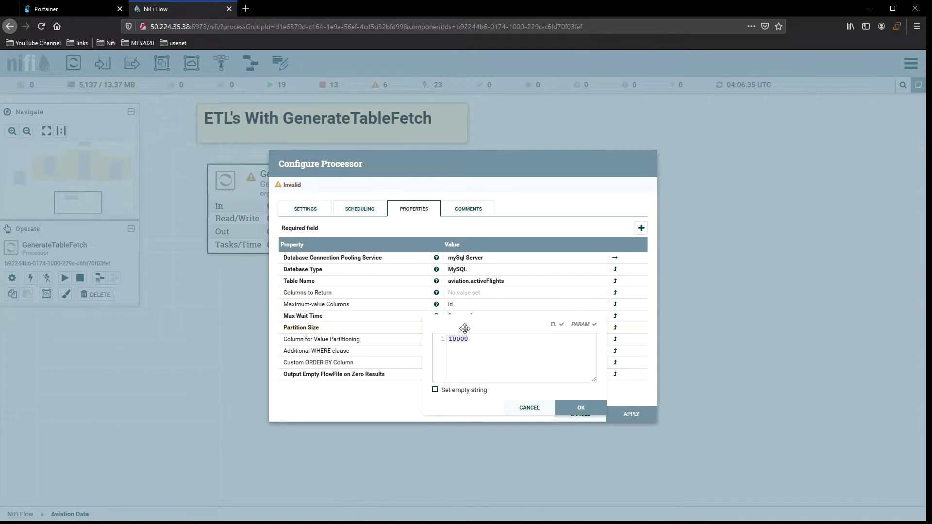
type("100")
key("Return")
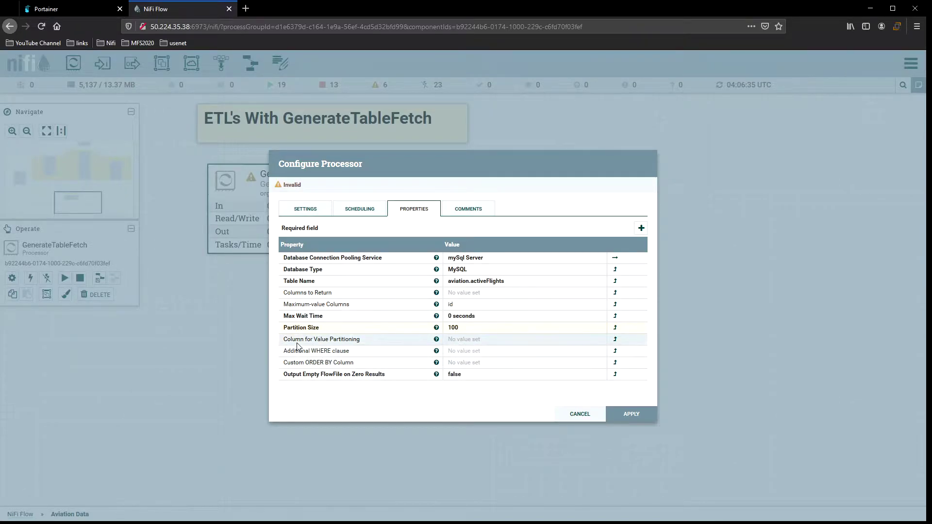
mouse_move(437, 343)
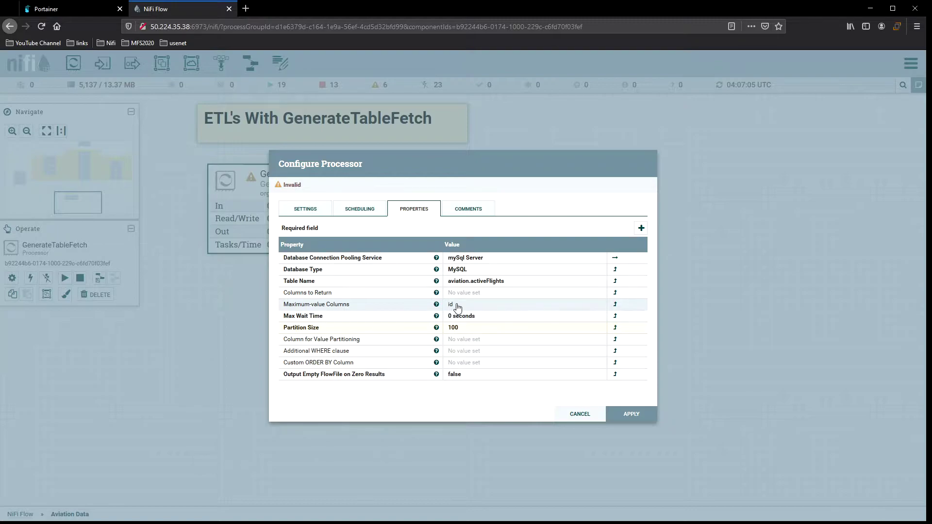
left_click(472, 338)
type("i")
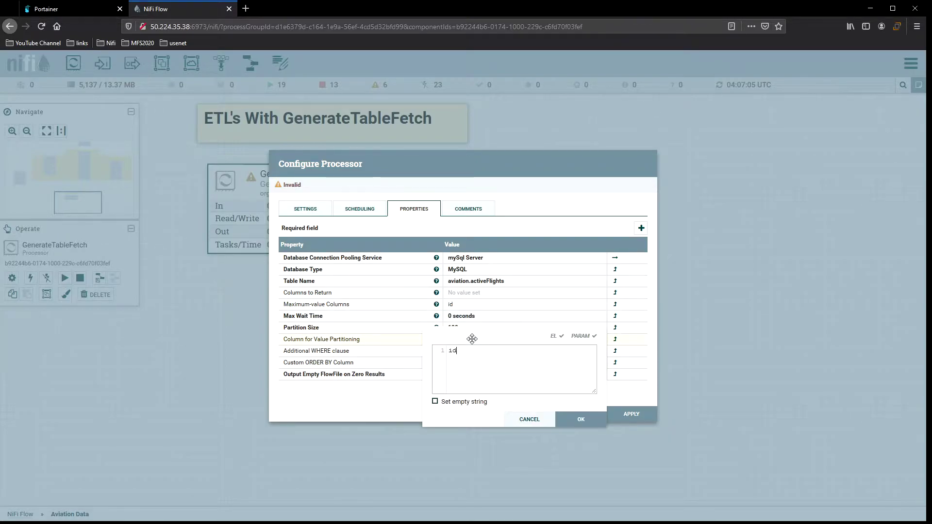
type("d")
key("Return")
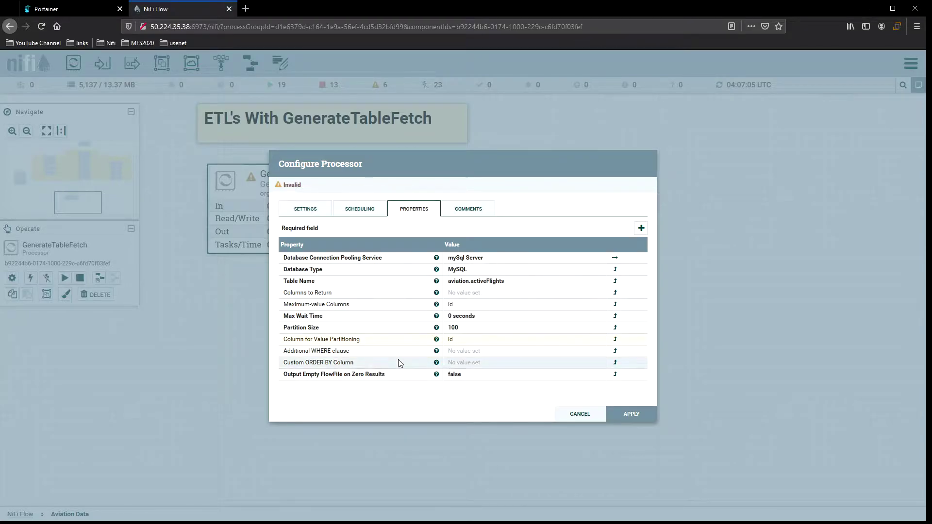
mouse_move(436, 307)
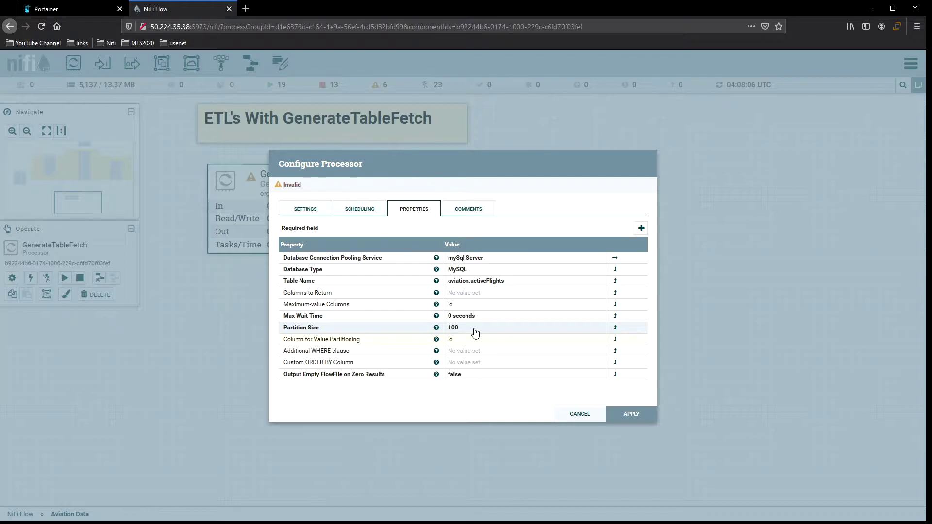
left_click(645, 413)
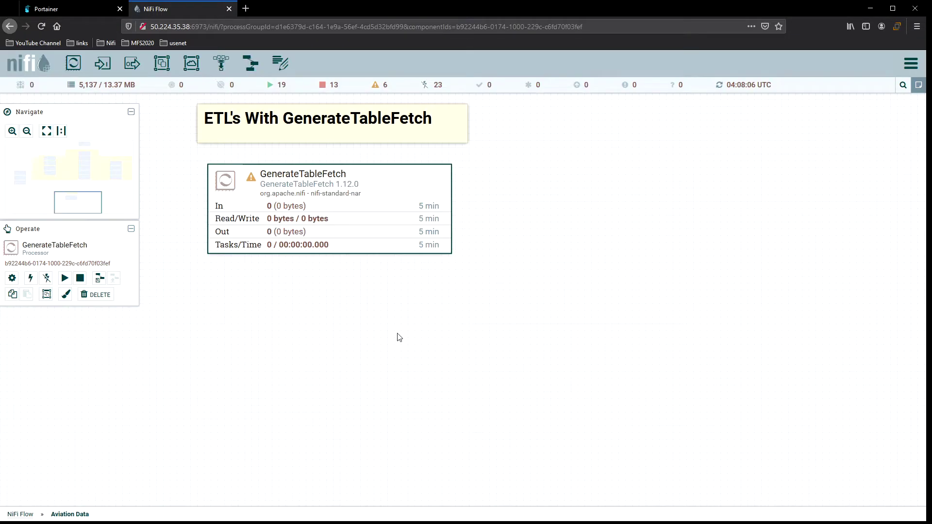
Add an ExecuteSQL processor to the canvas below GenerateTableFetch
left_click(285, 343)
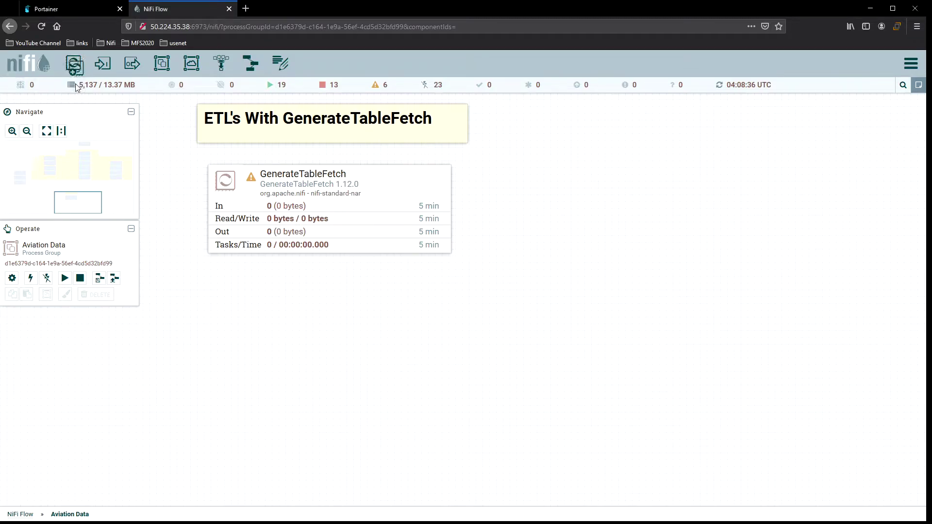
left_click_drag(73, 63, 295, 350)
type("exe")
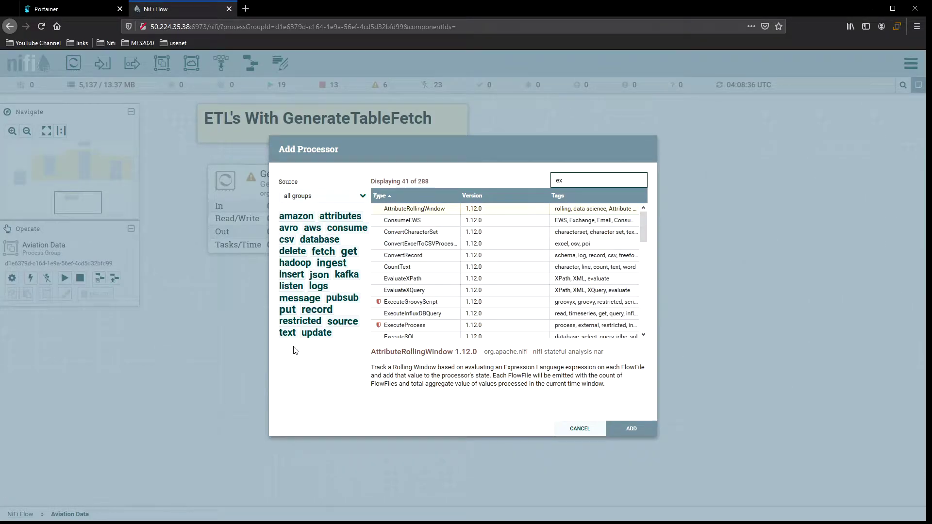
key("Down")
key("Down")
key("Down")
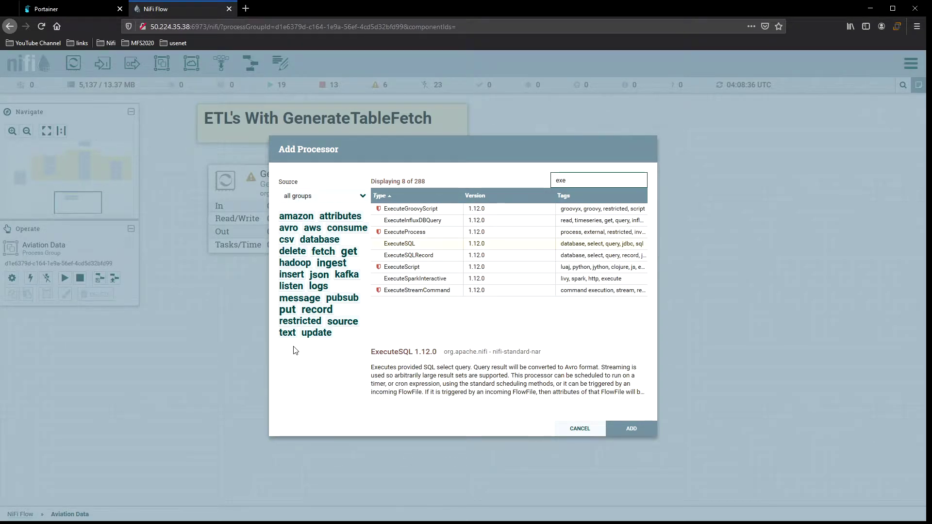
key("Return")
Connect GenerateTableFetch to ExecuteSQL for the success relationship
mouse_move(333, 209)
left_click_drag(332, 209, 392, 372)
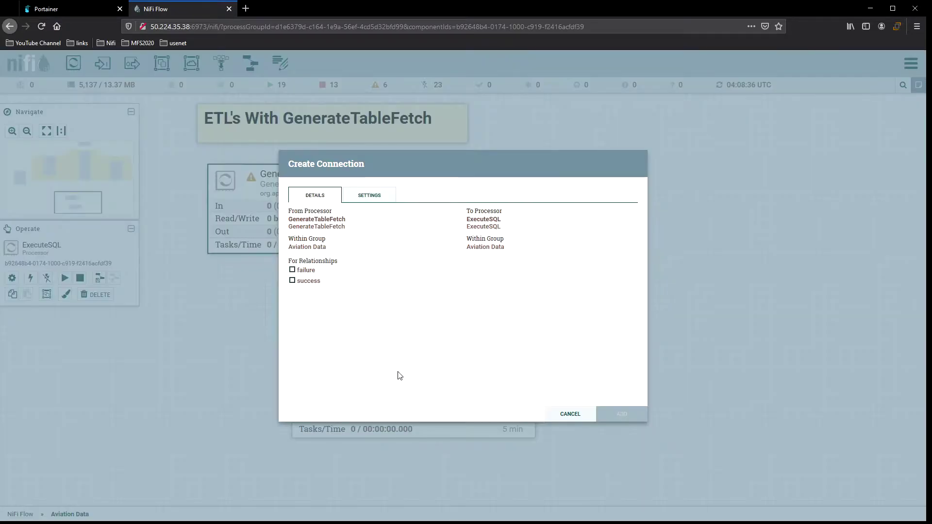
left_click(316, 282)
left_click(620, 416)
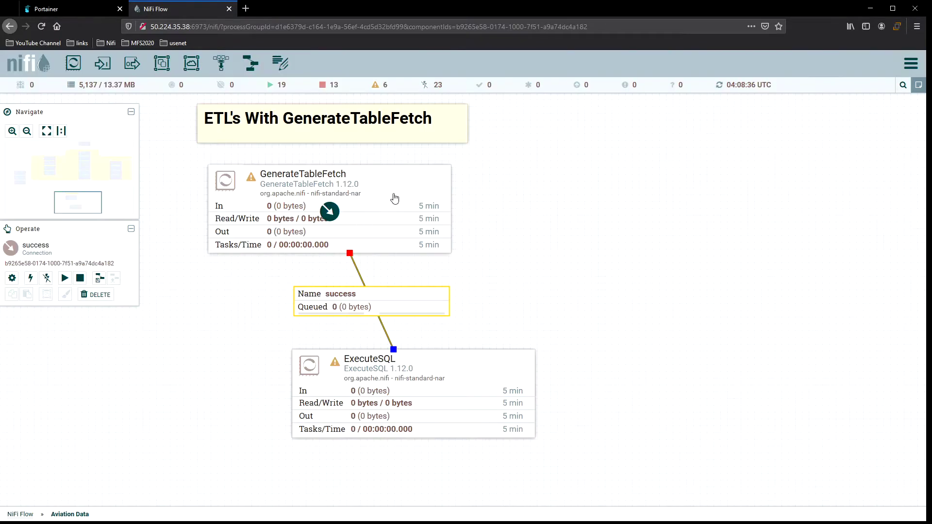
Automatically terminate the failure relationship of GenerateTableFetch and apply the change
double_click(394, 200)
left_click(302, 209)
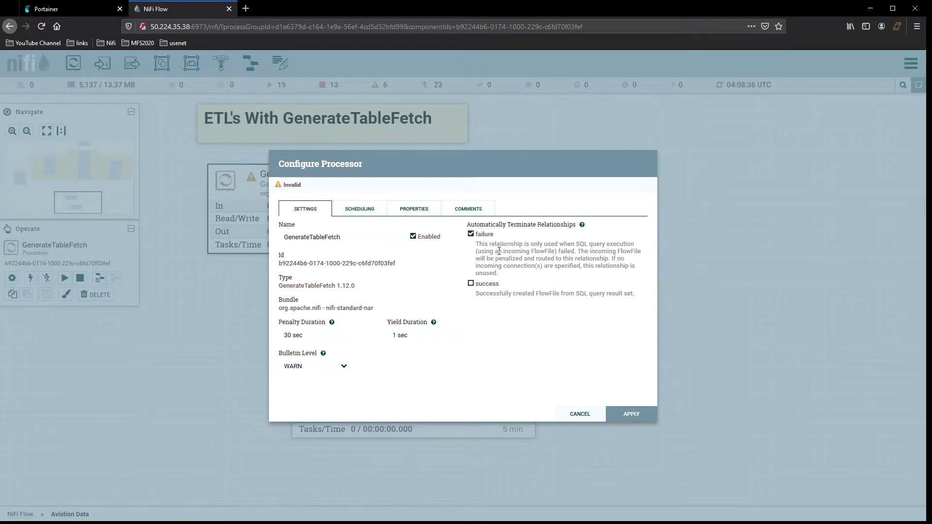
left_click(632, 414)
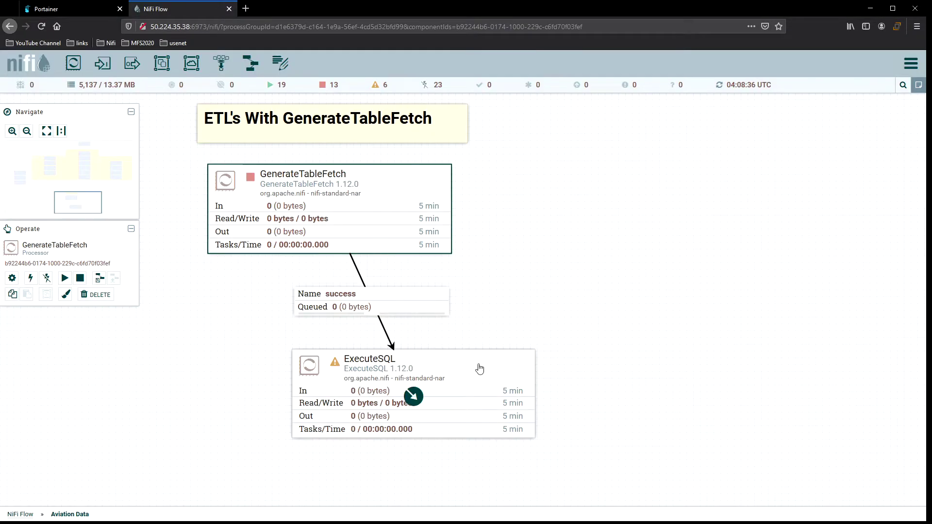
Move ExecuteSQL directly below GenerateTableFetch and set its scheduling strategy to Event driven
left_click_drag(578, 371, 495, 313)
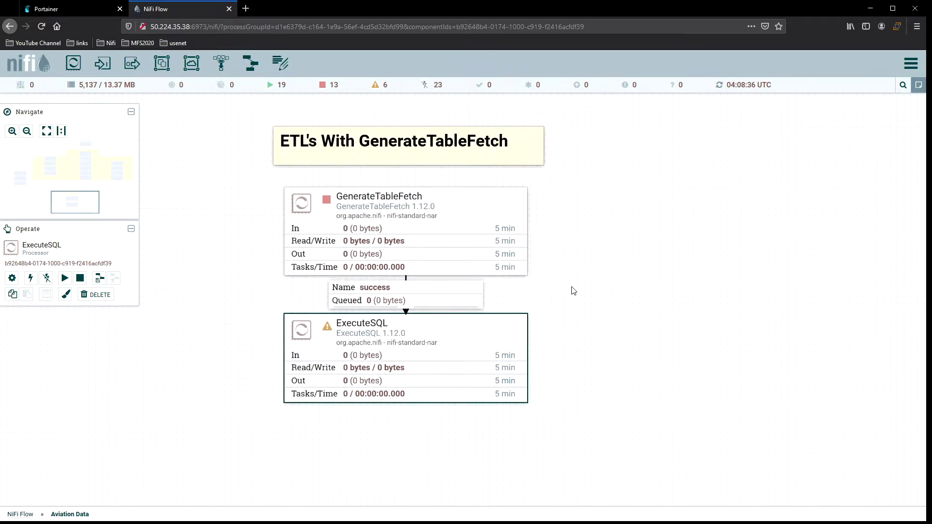
left_click_drag(646, 358, 623, 319)
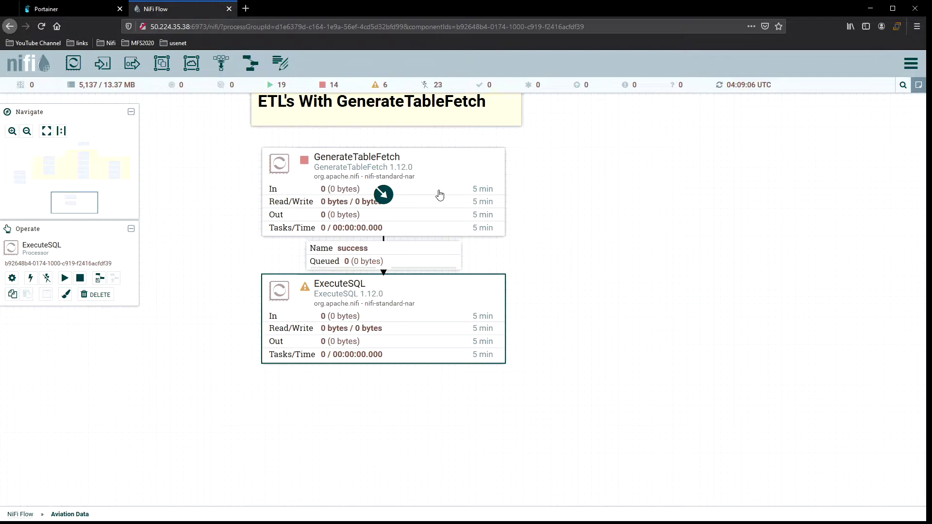
double_click(426, 293)
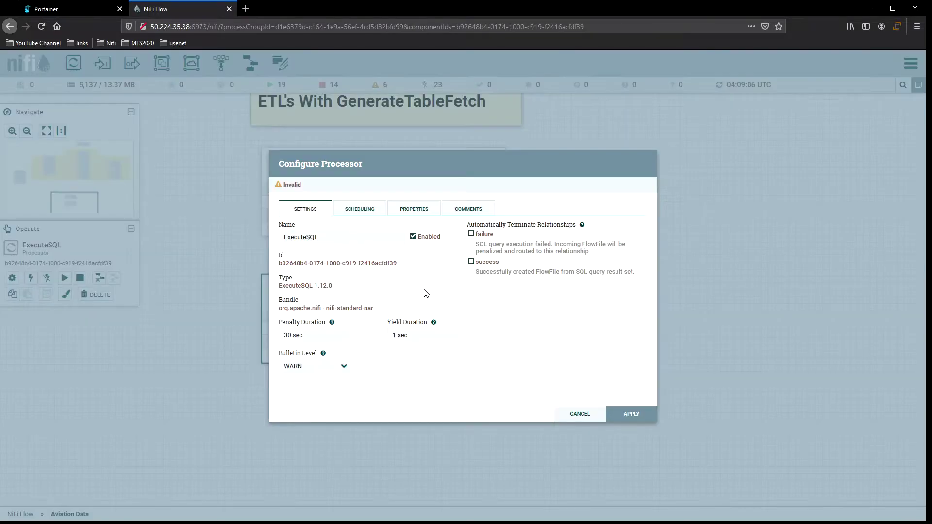
left_click(360, 212)
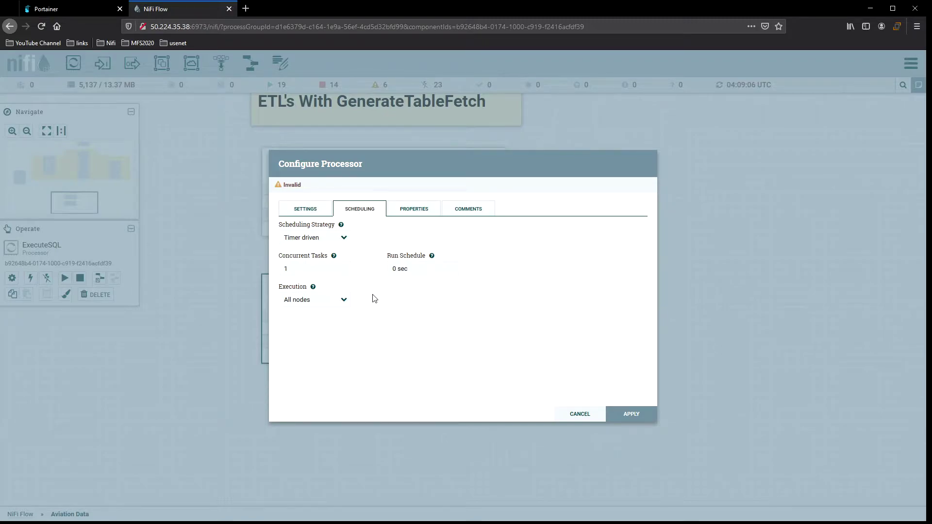
left_click(328, 239)
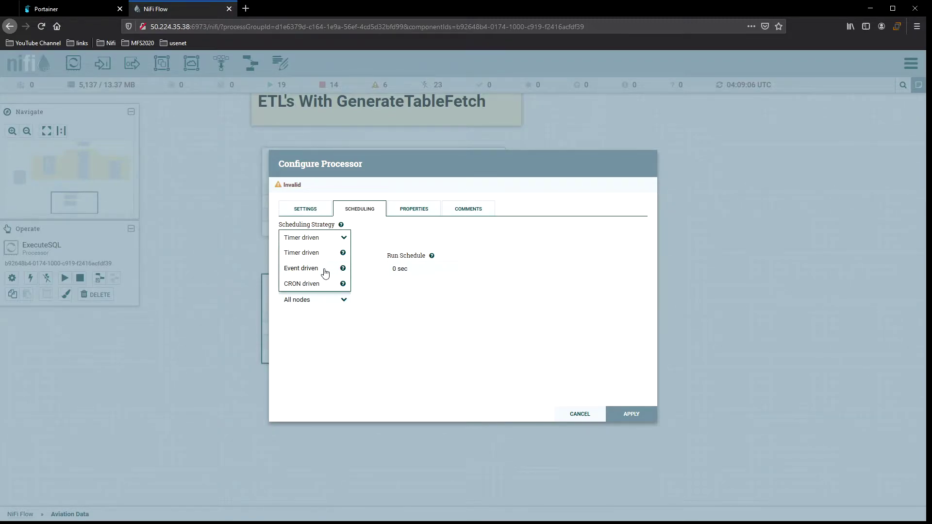
mouse_move(343, 271)
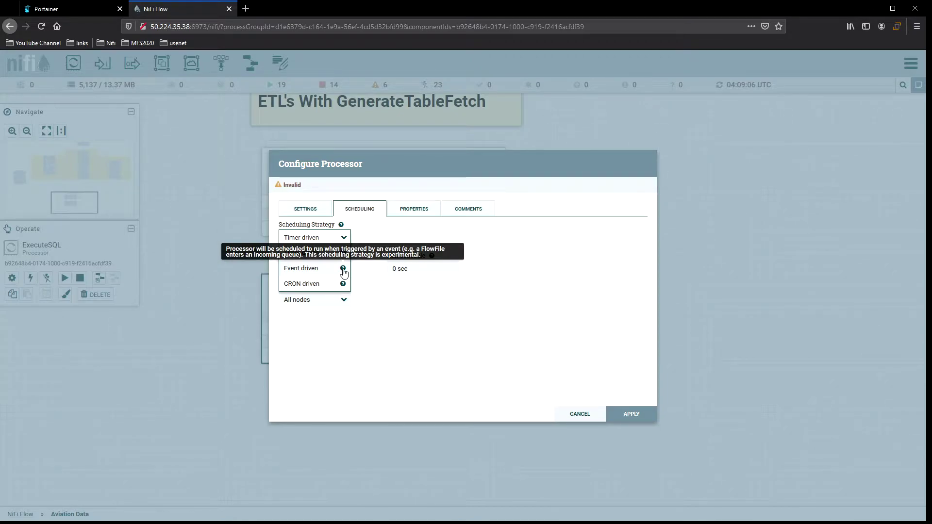
left_click(328, 270)
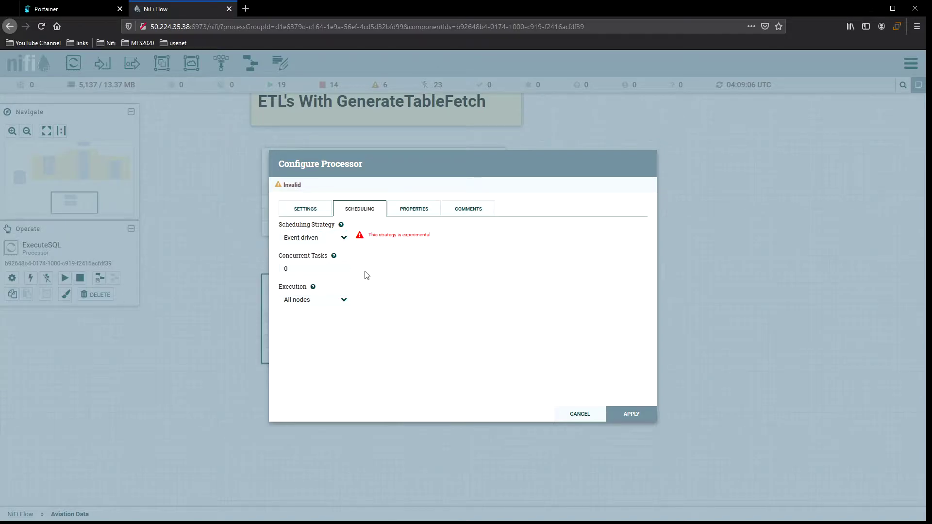
Set ExecuteSQL's Database Connection Pooling Service to mySql Server and Max Rows Per Flow File to 1, and apply the configuration
left_click(411, 215)
left_click(463, 259)
left_click(590, 289)
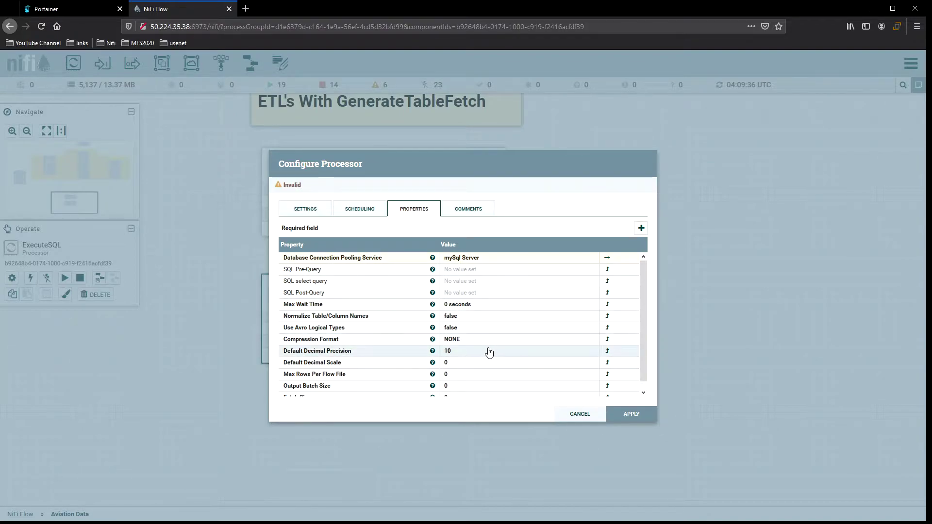
left_click(475, 380)
type("1")
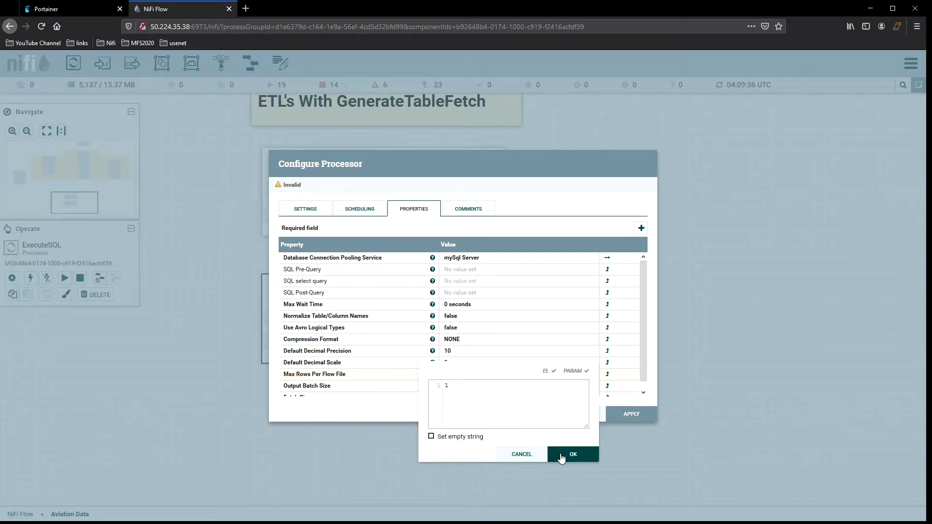
left_click(562, 454)
scroll(521, 365, "down", 1)
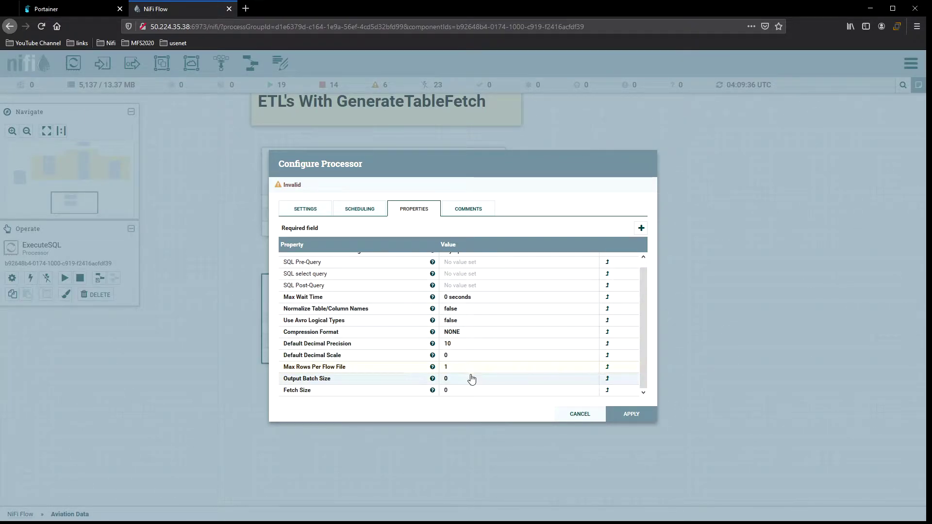
left_click(630, 416)
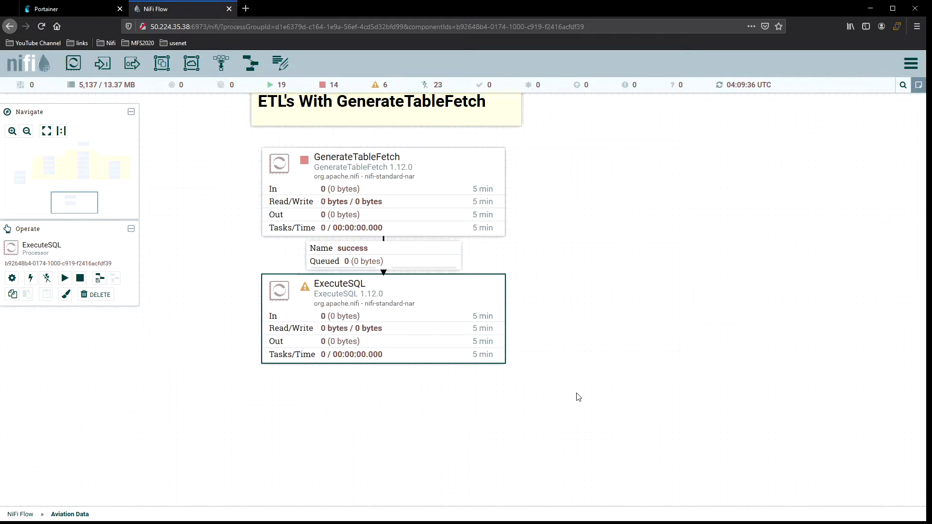
Start the GenerateTableFetch processor and refresh the canvas statistics several times
left_click_drag(566, 290, 612, 298)
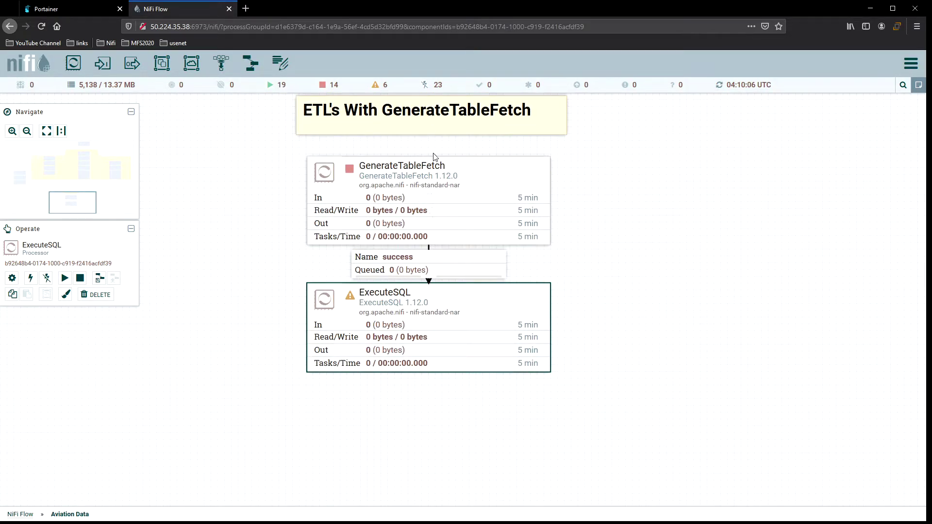
right_click(487, 175)
left_click(500, 194)
right_click(631, 180)
left_click(654, 188)
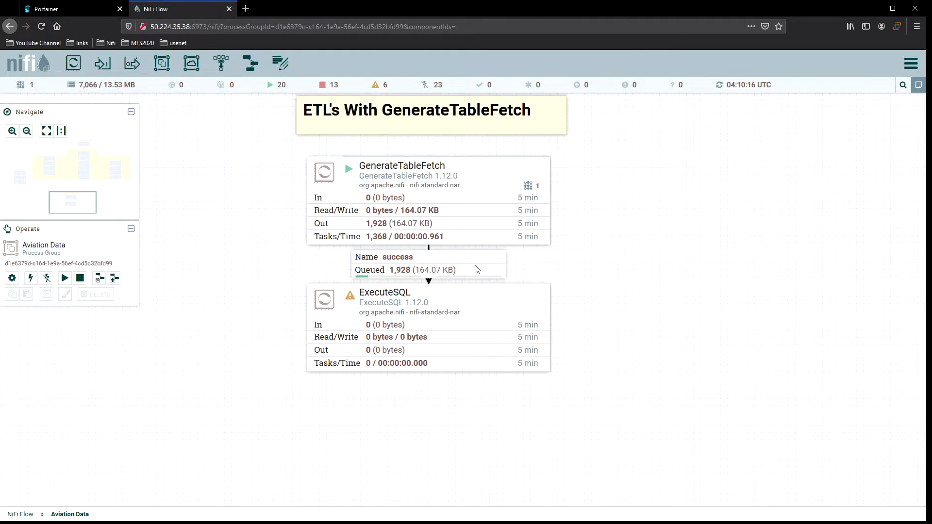
right_click(583, 208)
left_click(610, 217)
right_click(592, 188)
left_click(612, 195)
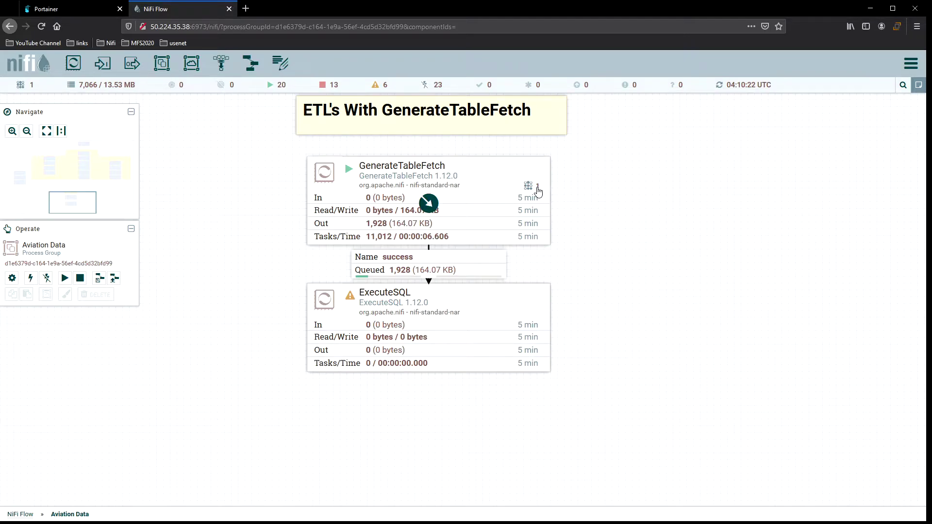
right_click(588, 194)
right_click(580, 214)
left_click(609, 218)
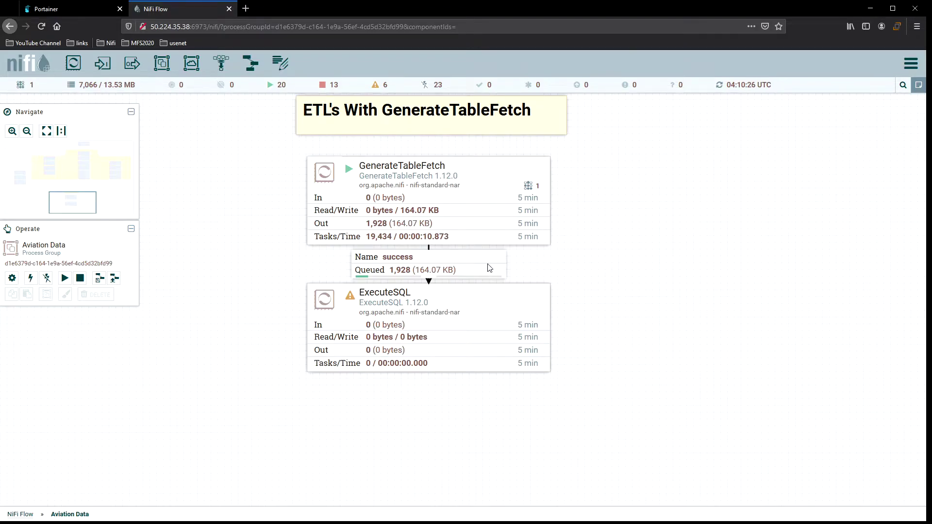
List the success queue between GenerateTableFetch and ExecuteSQL and examine the attributes of the first FlowFile
left_click(471, 263)
right_click(470, 261)
left_click(502, 296)
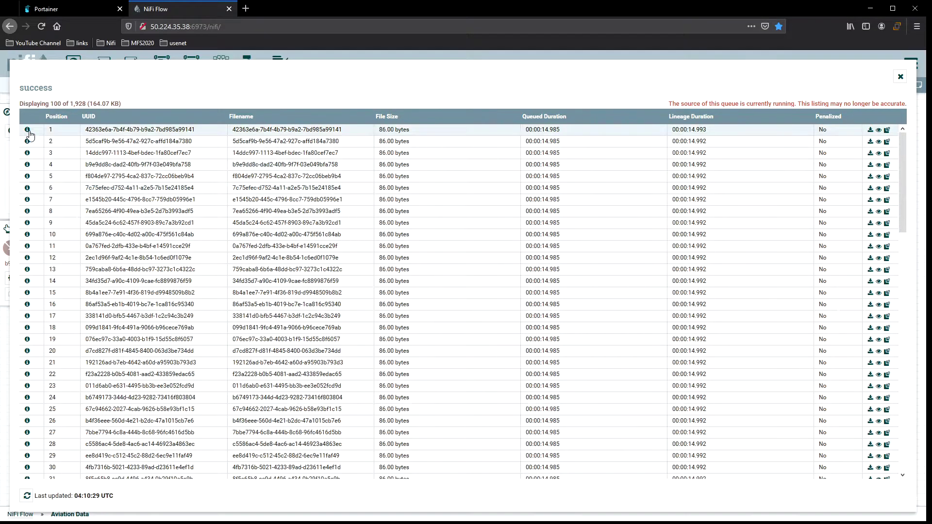
left_click(27, 130)
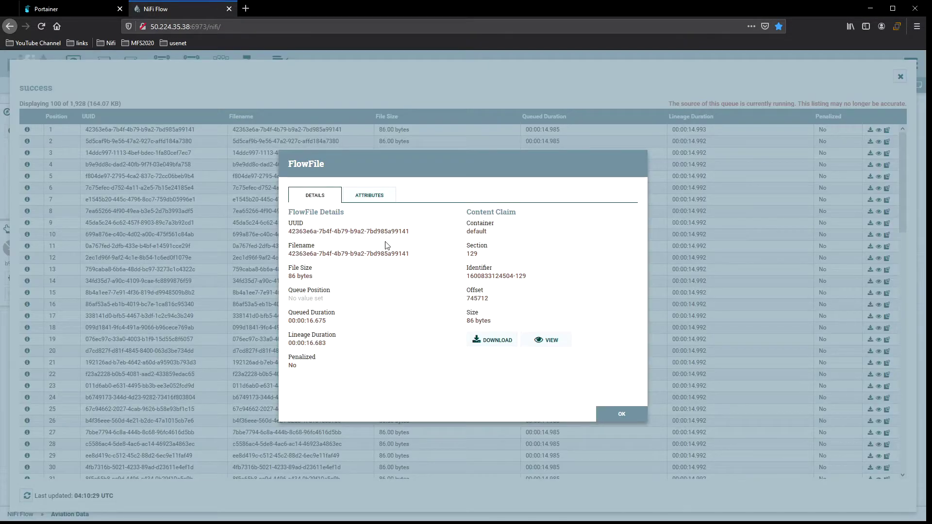
left_click(382, 203)
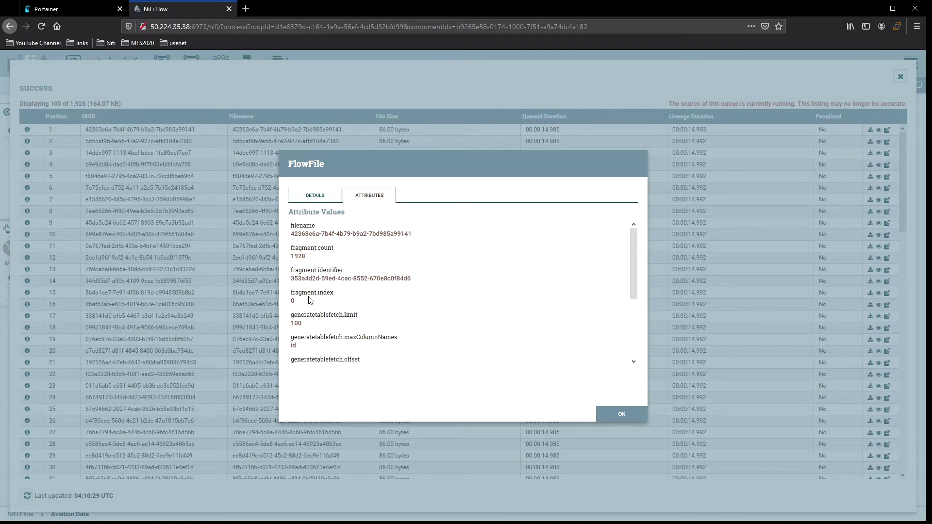
scroll(468, 318, "down", 2)
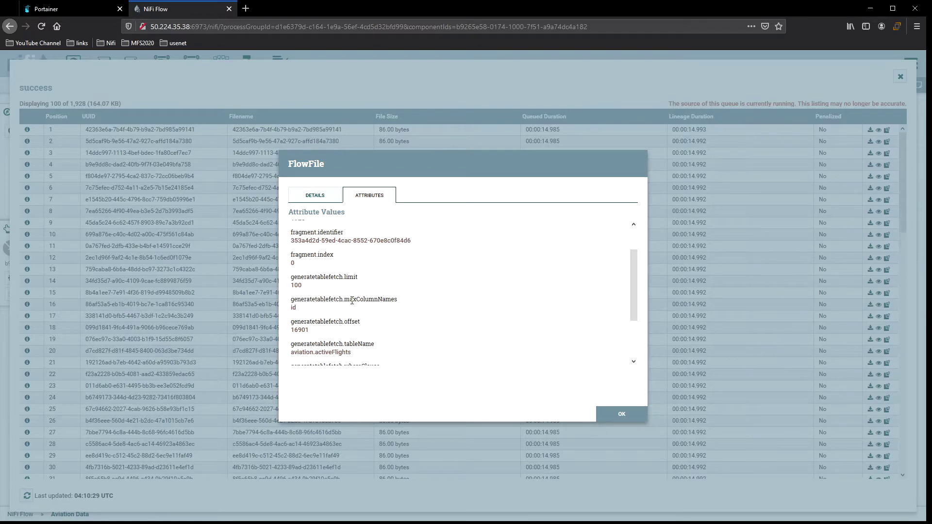
left_click_drag(345, 301, 398, 300)
scroll(395, 294, "down", 2)
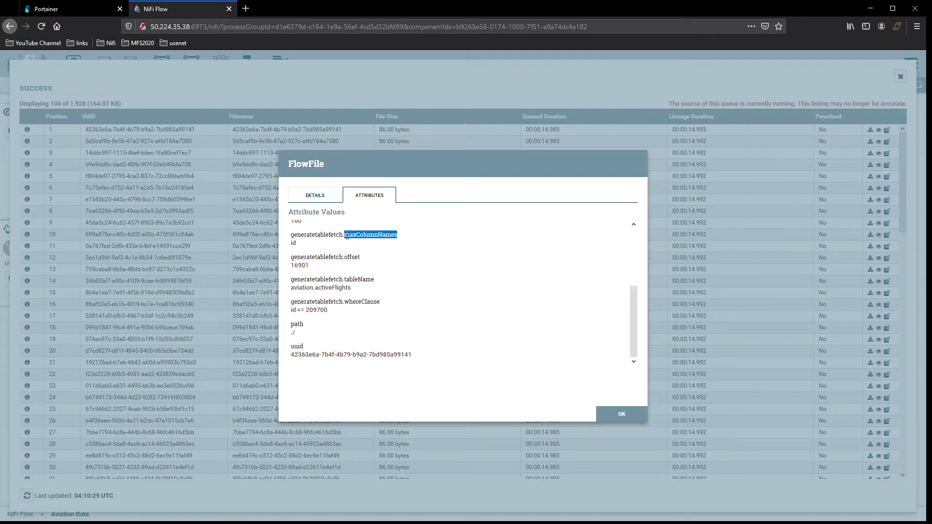
scroll(386, 272, "up", 3)
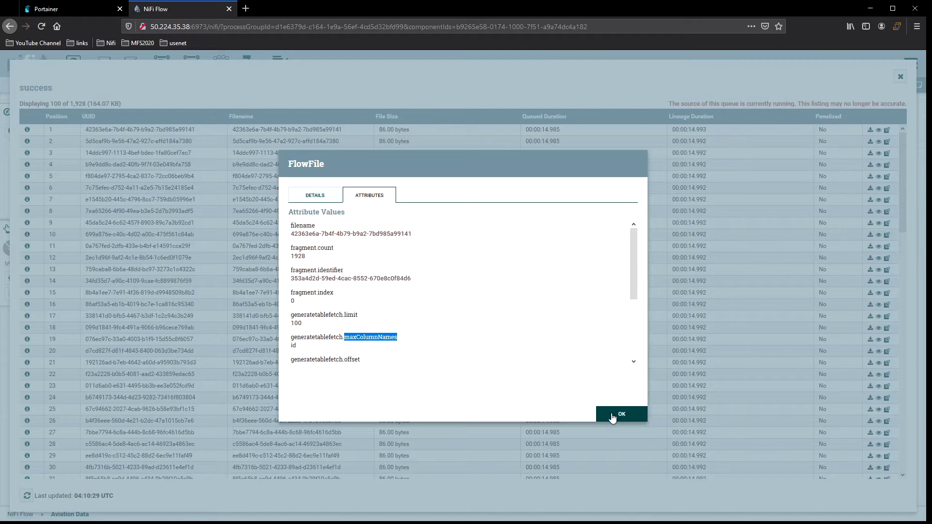
View the first FlowFile's content, examine the id ranges in its SQL query, and close its details
left_click(328, 203)
left_click(544, 340)
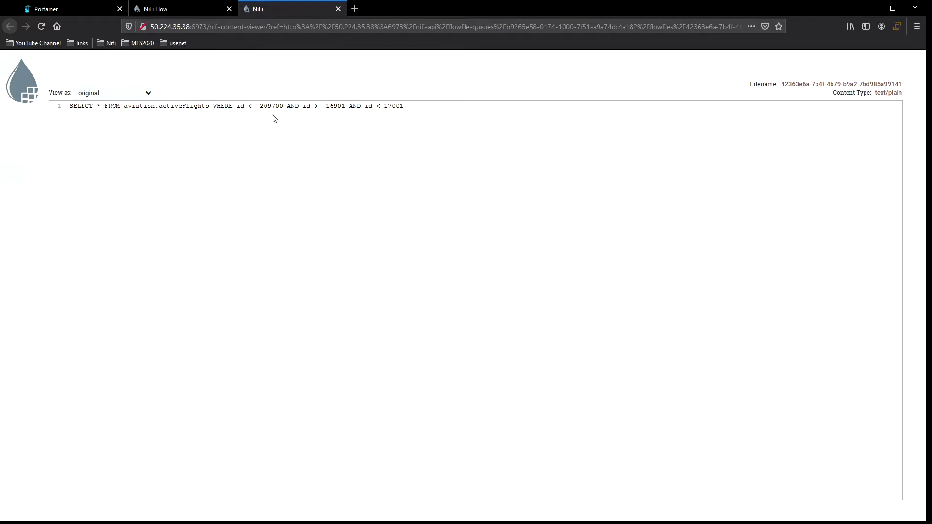
left_click_drag(249, 106, 283, 108)
left_click_drag(315, 106, 347, 106)
left_click(426, 105)
left_click(338, 8)
left_click(627, 411)
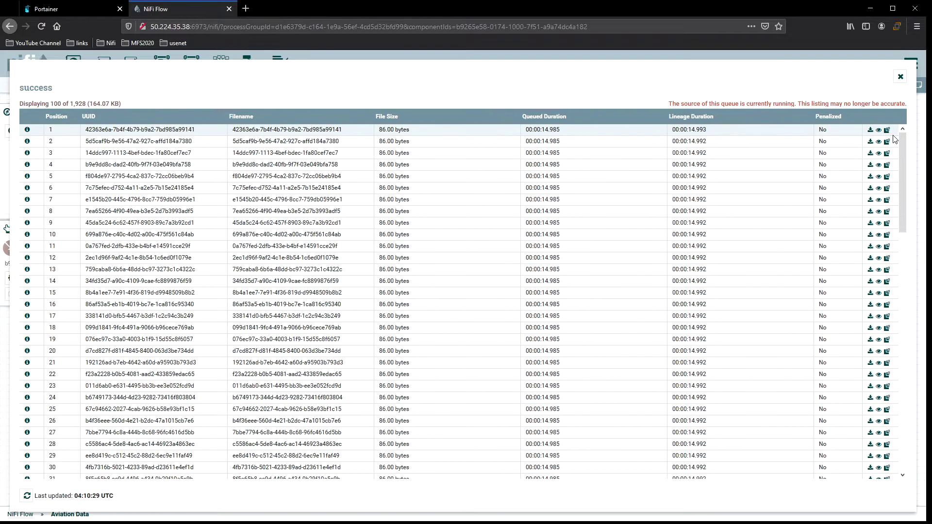
View the SQL query in the second queued FlowFile's content, and close the queue listing
left_click(878, 142)
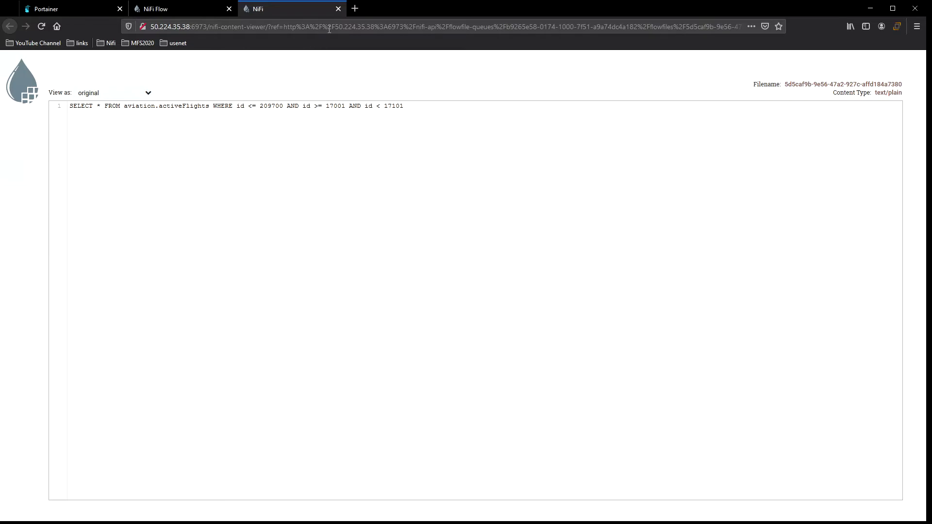
left_click(338, 9)
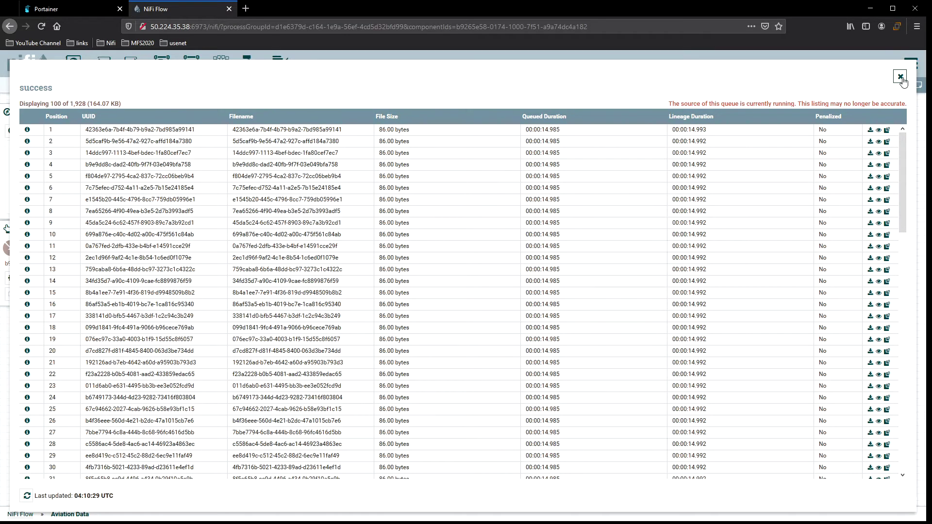
left_click(901, 77)
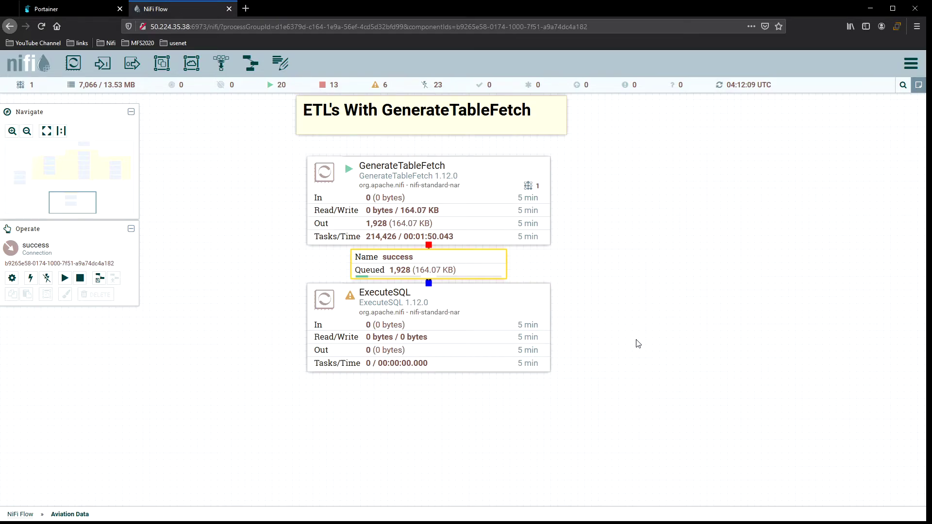
Add a ConvertAvroToJSON processor to the canvas below ExecuteSQL
left_click(489, 323)
left_click_drag(672, 387, 676, 344)
scroll(656, 348, "down", 3)
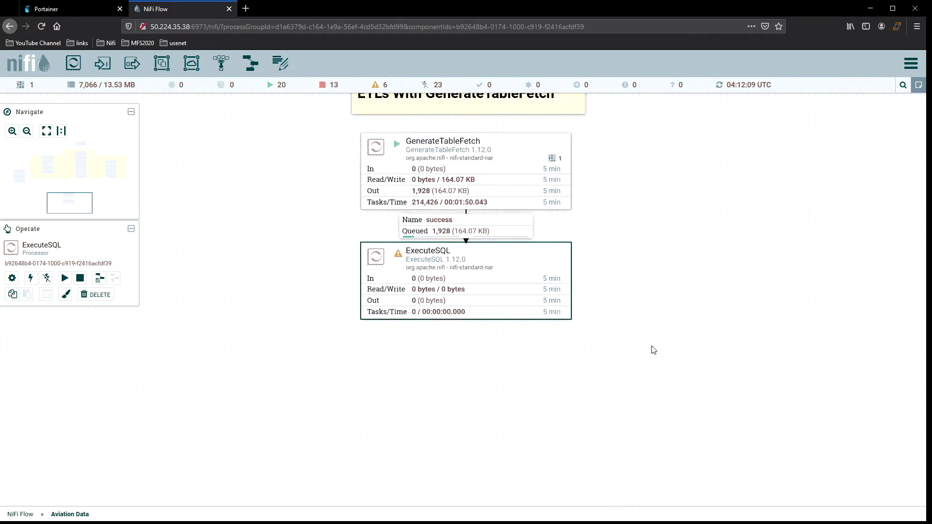
left_click_drag(657, 299, 595, 278)
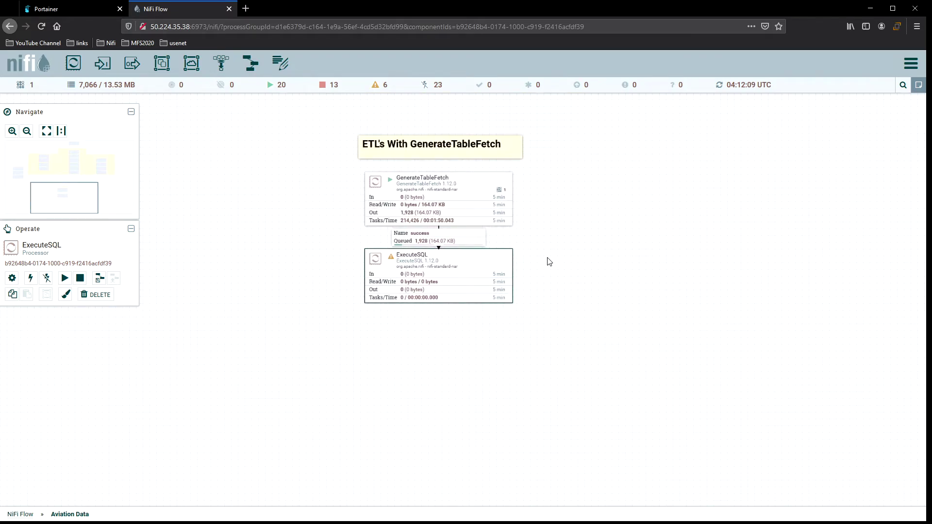
left_click_drag(73, 63, 411, 384)
type("json")
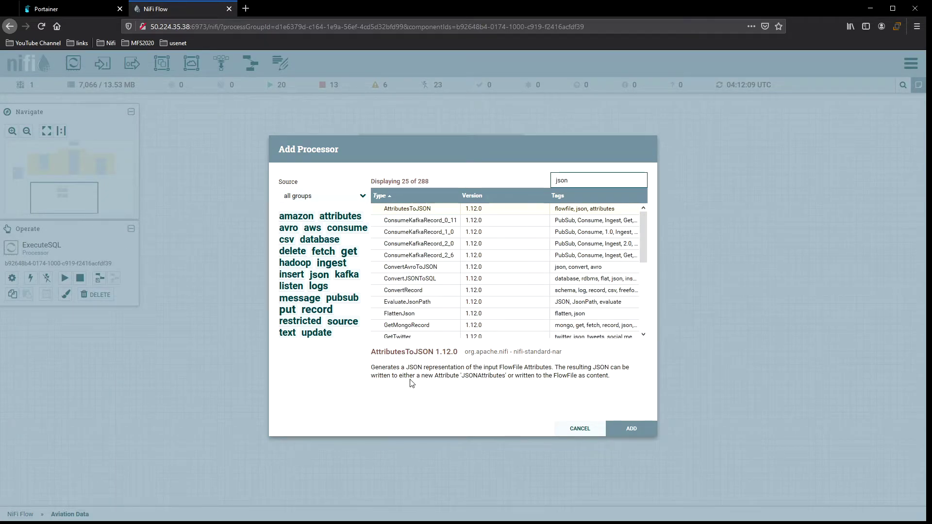
double_click(443, 268)
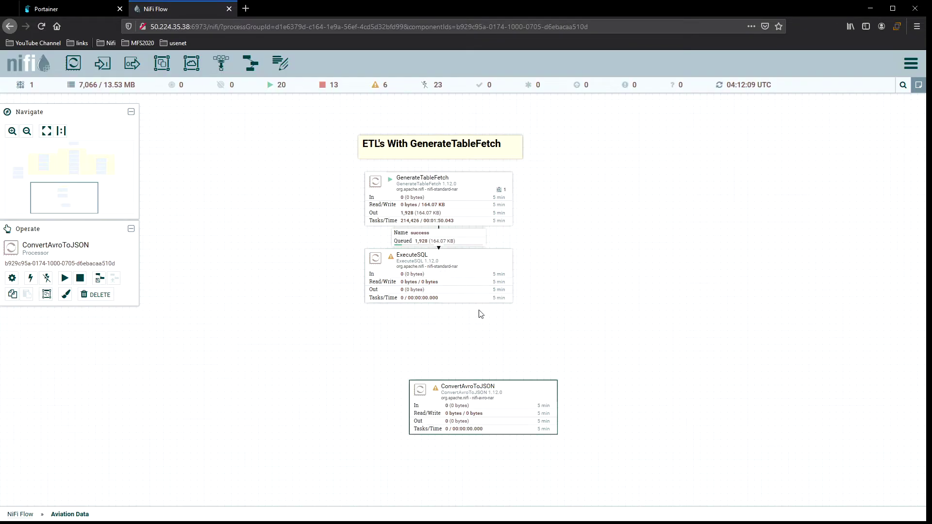
Connect ExecuteSQL to ConvertAvroToJSON for the success relationship and align the new processor directly below ExecuteSQL
left_click_drag(444, 284, 485, 409)
left_click(305, 282)
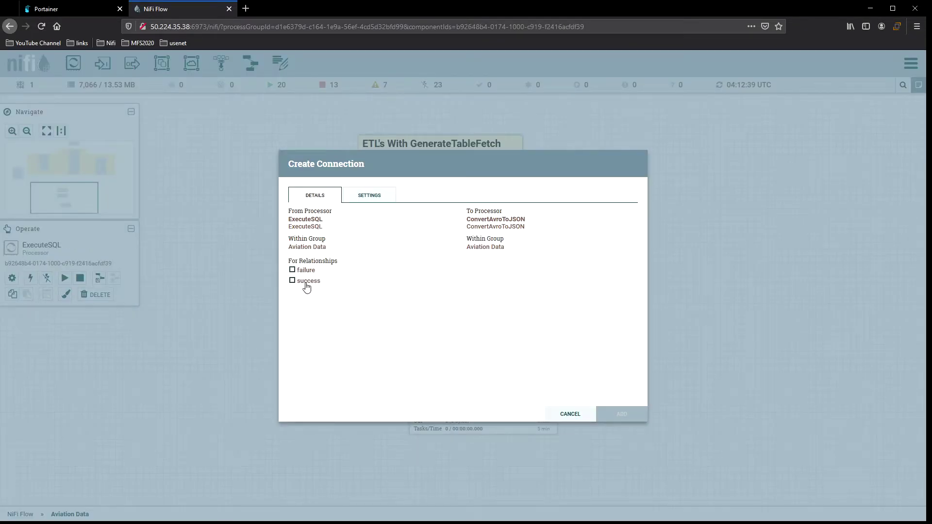
left_click(622, 414)
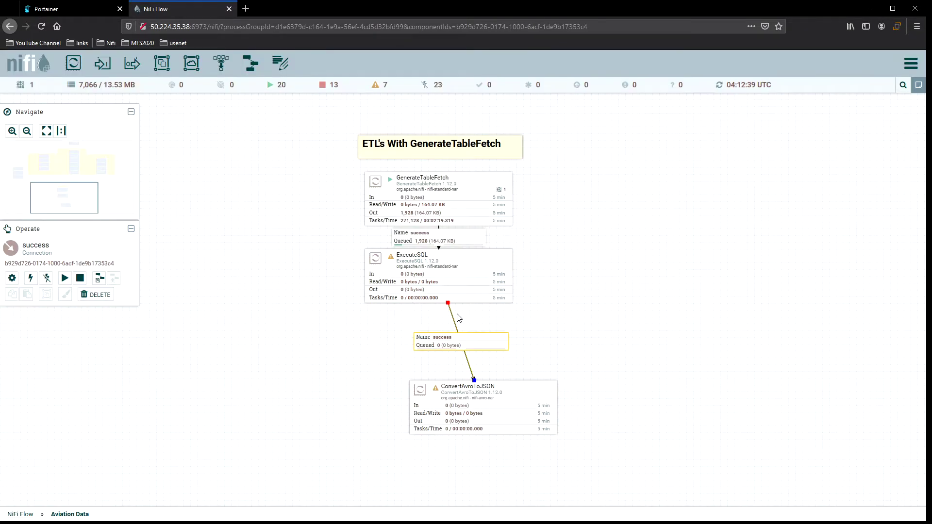
left_click_drag(525, 398, 487, 345)
left_click(548, 304)
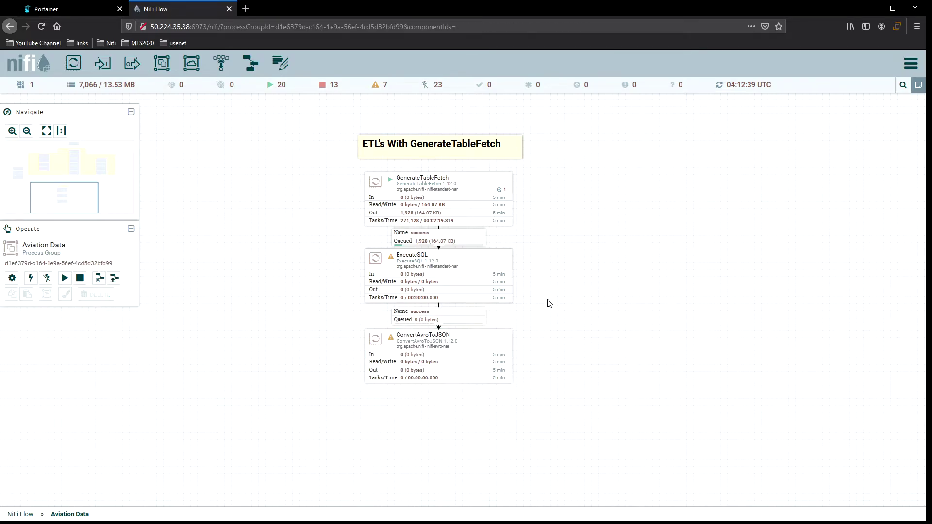
Automatically terminate the failure relationship of ExecuteSQL and apply the change
double_click(458, 269)
left_click(306, 209)
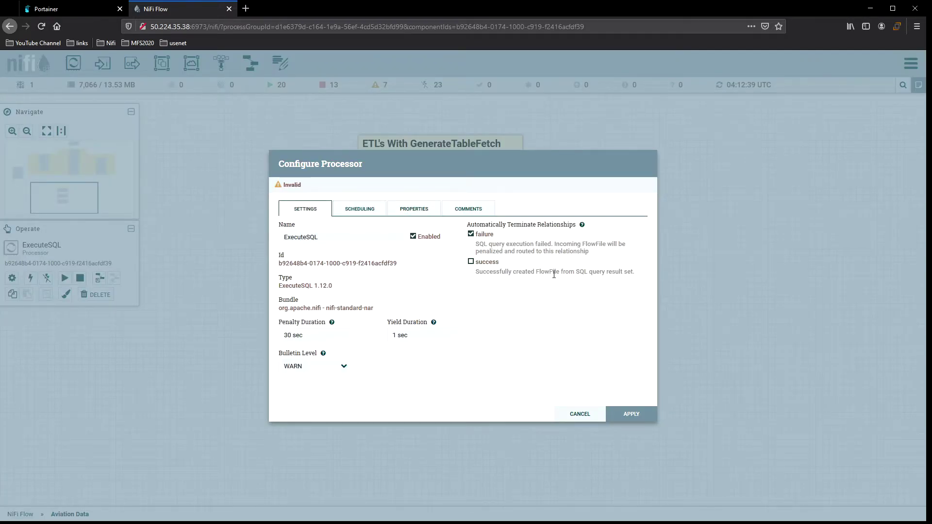
left_click(632, 414)
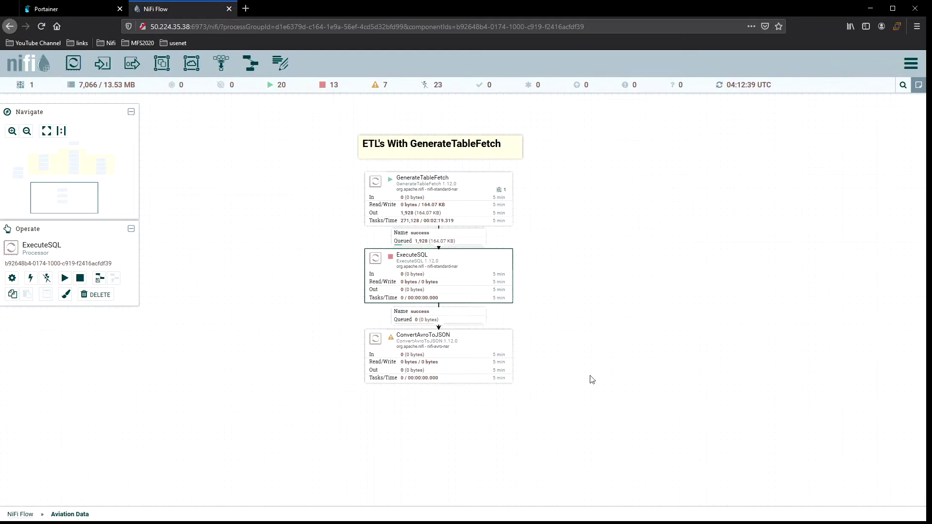
Start the ExecuteSQL processor and refresh the canvas status twice
right_click(474, 268)
left_click(491, 285)
right_click(572, 260)
left_click(596, 267)
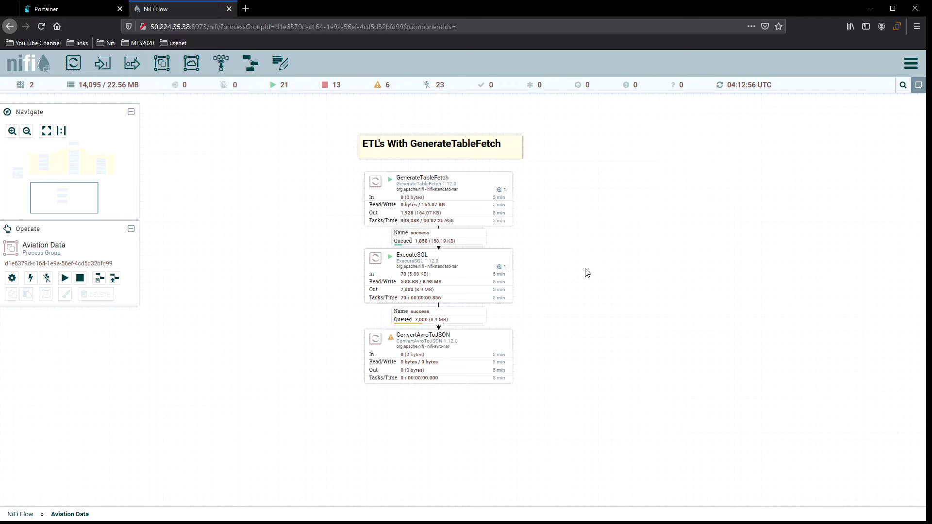
right_click(524, 301)
left_click(534, 308)
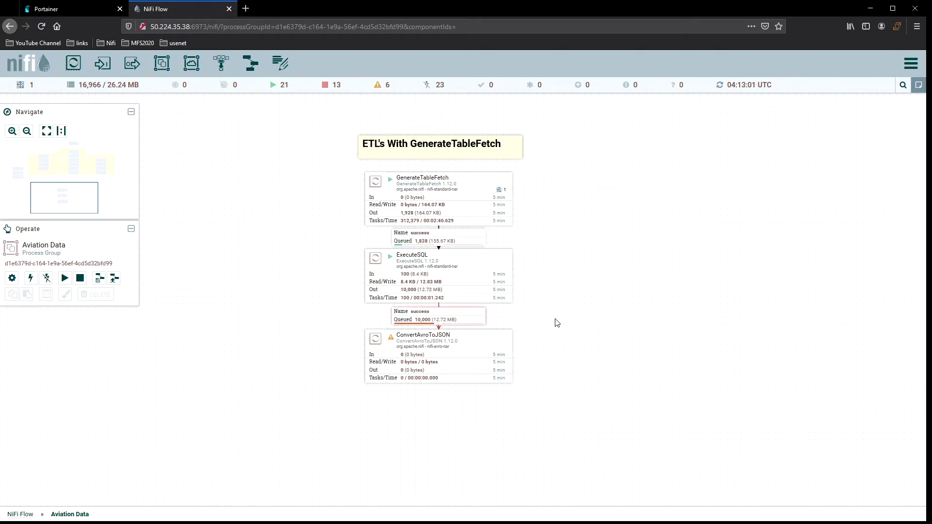
View the record content of the first FlowFile queued between ExecuteSQL and ConvertAvroToJSON, and close the queue listing
right_click(465, 315)
left_click(505, 347)
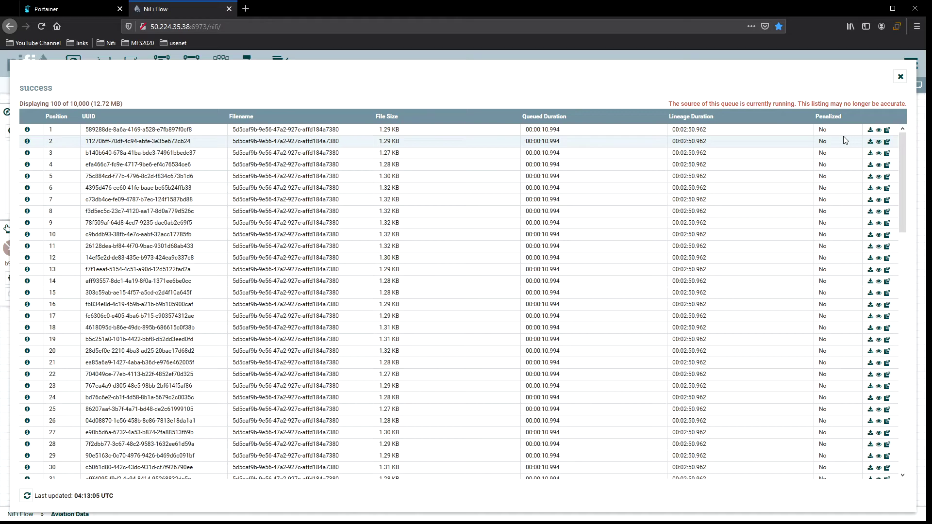
left_click(879, 130)
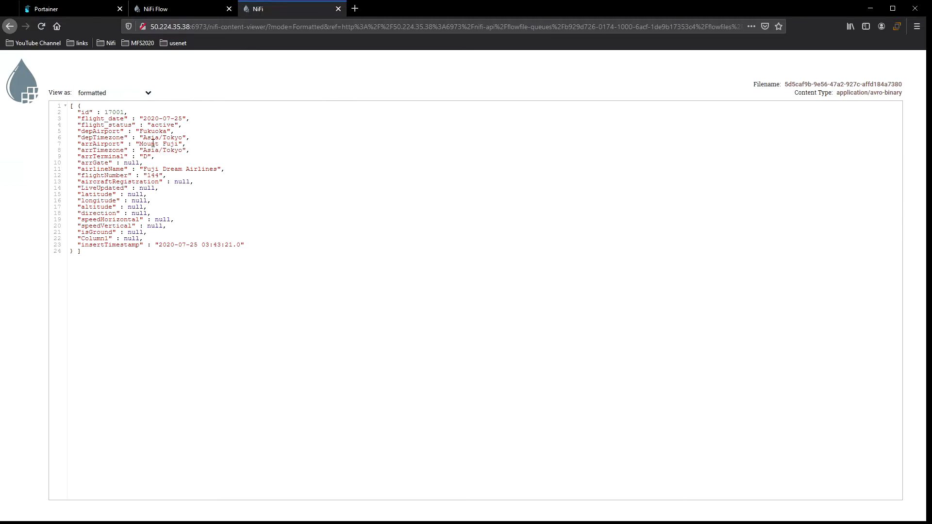
left_click_drag(106, 111, 125, 111)
left_click(144, 252)
left_click(338, 9)
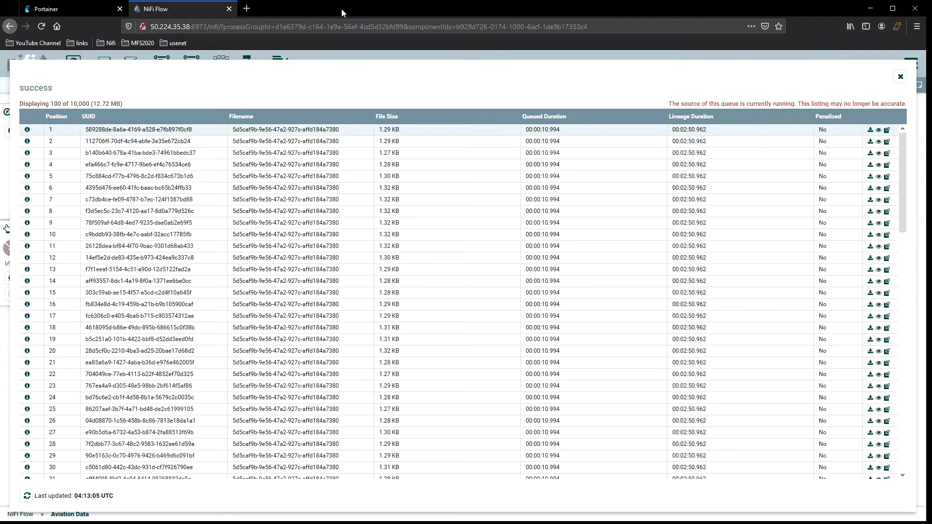
left_click(900, 77)
Add a ConvertJSONToSQL processor below ConvertAvroToJSON and connect ConvertAvroToJSON to it for the success relationship
left_click_drag(553, 345, 509, 285)
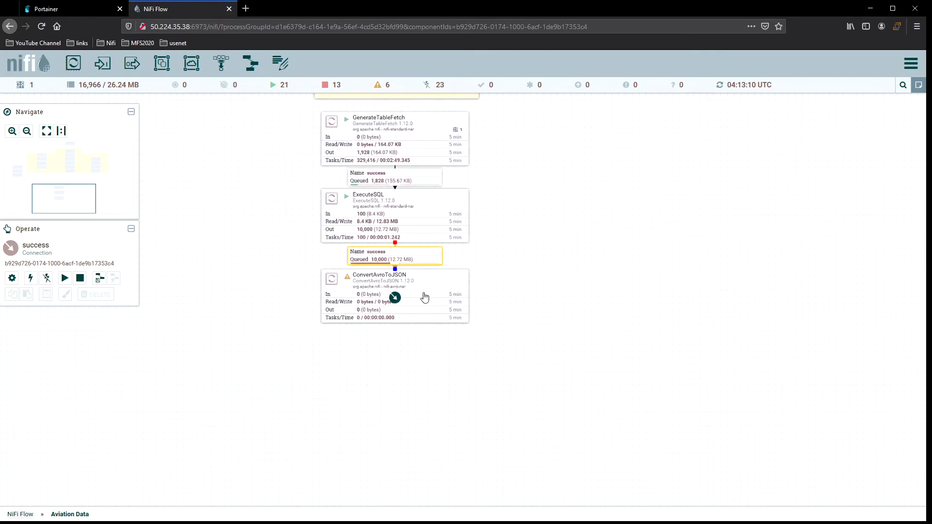
left_click_drag(72, 63, 371, 401)
type("json")
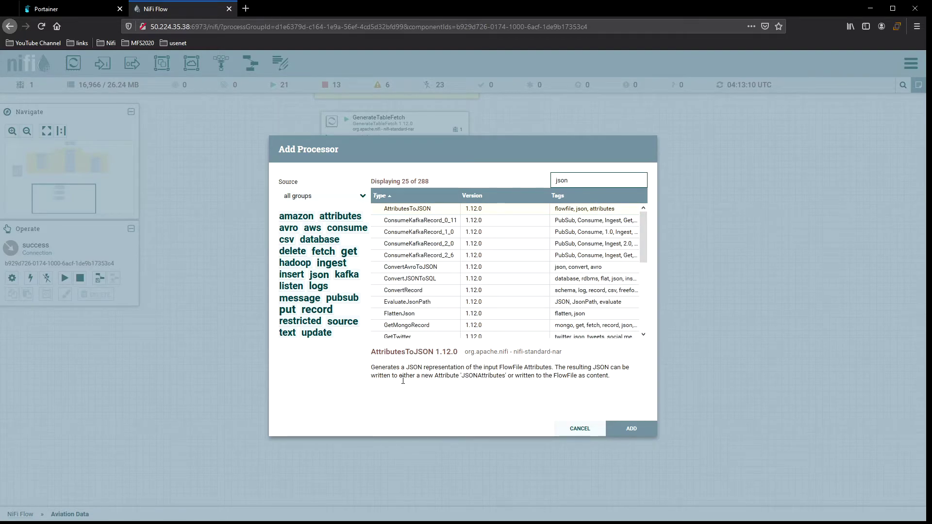
double_click(417, 279)
left_click_drag(395, 302, 445, 429)
left_click(305, 281)
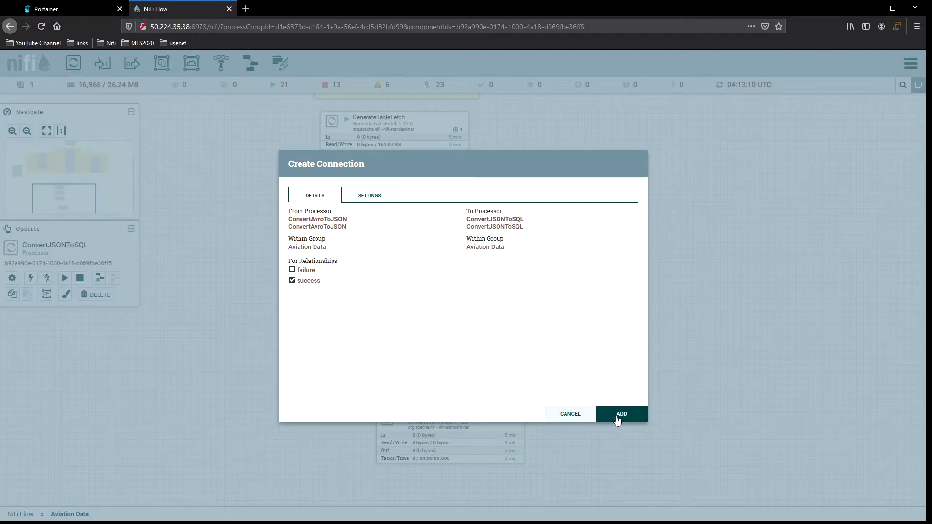
left_click(618, 419)
Set JSON container options of ConvertAvroToJSON to none and apply the configuration
double_click(416, 290)
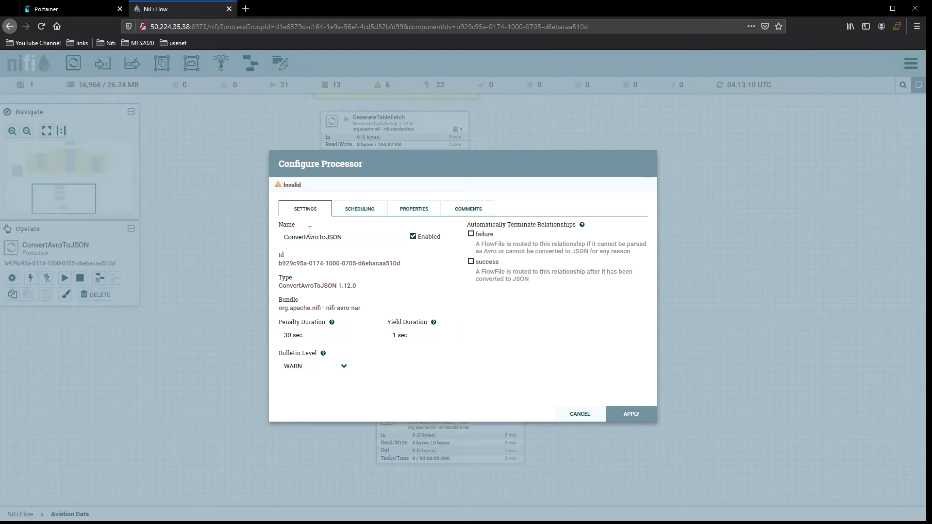
left_click(359, 209)
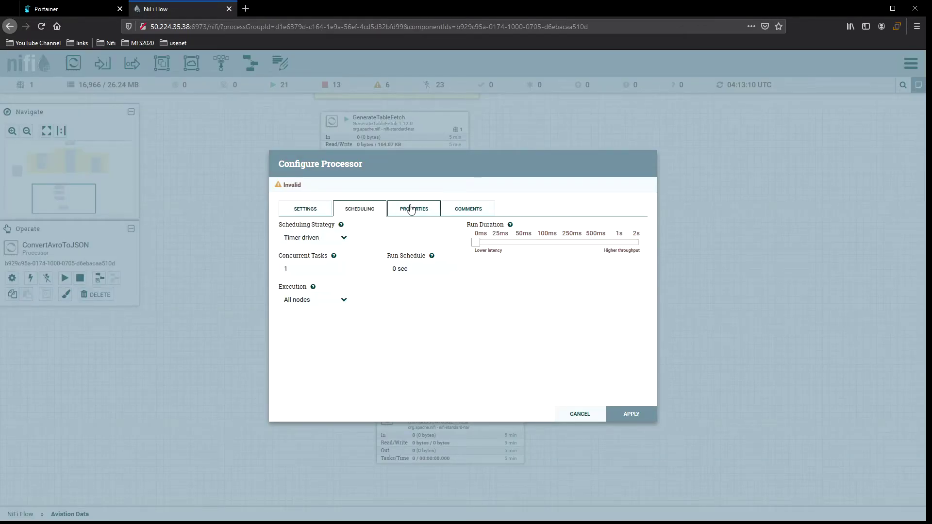
left_click(414, 209)
left_click(466, 259)
left_click(481, 262)
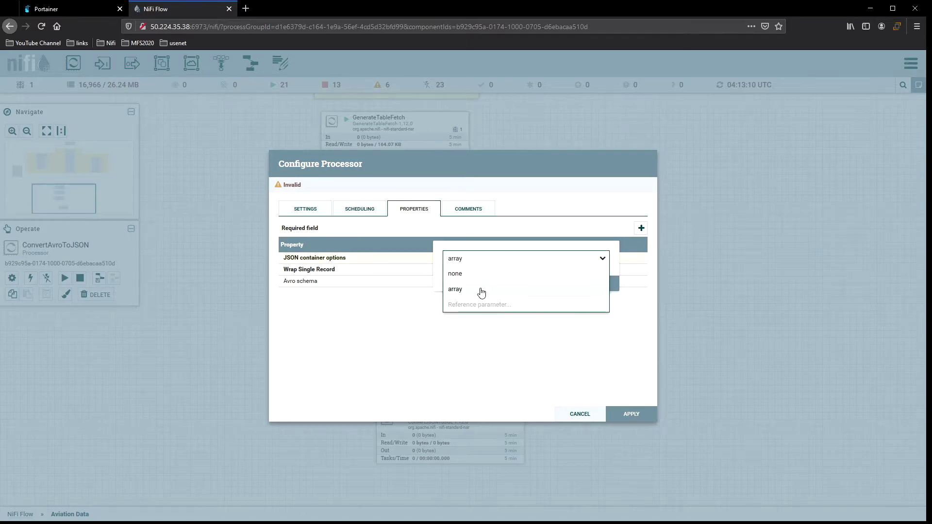
left_click(480, 275)
left_click(580, 286)
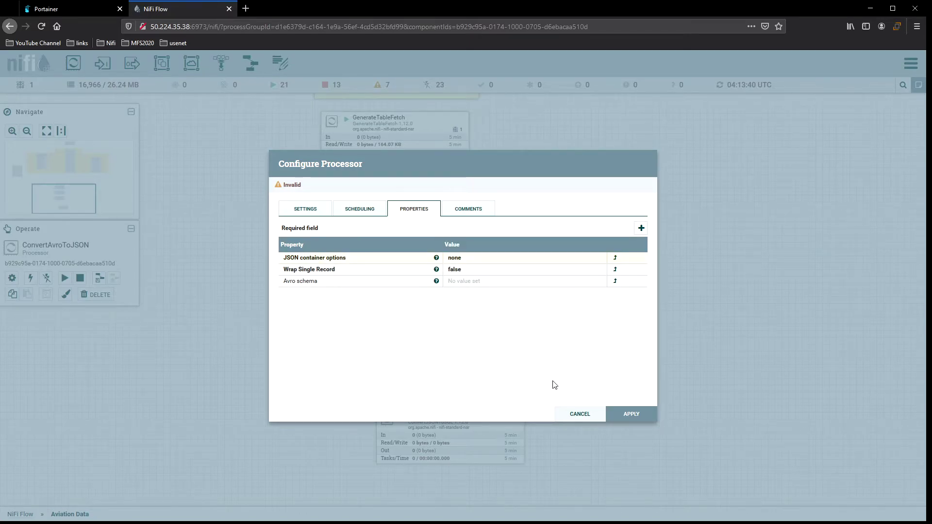
left_click(626, 415)
Bend the success connection out beside the processors and move ConvertJSONToSQL directly below ConvertAvroToJSON
left_click(415, 348)
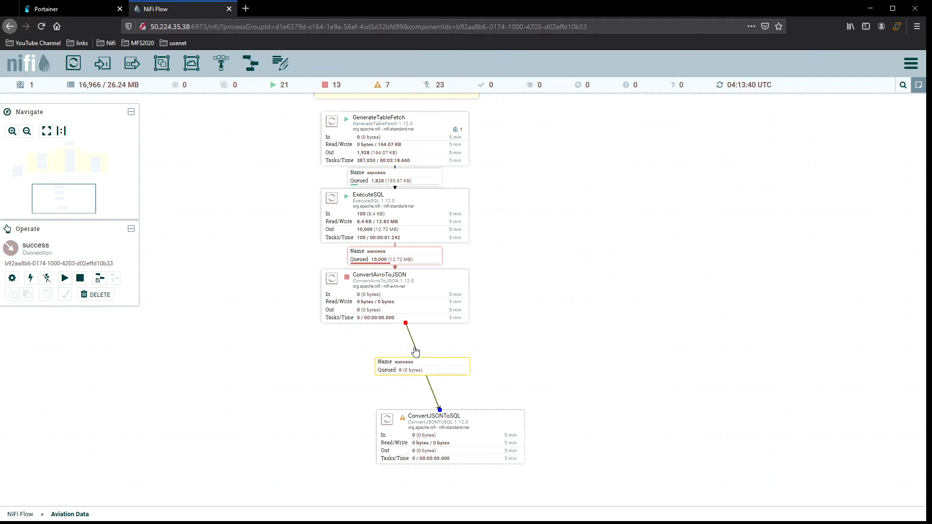
left_click_drag(419, 346, 276, 323)
left_click_drag(474, 425, 421, 340)
left_click(587, 306)
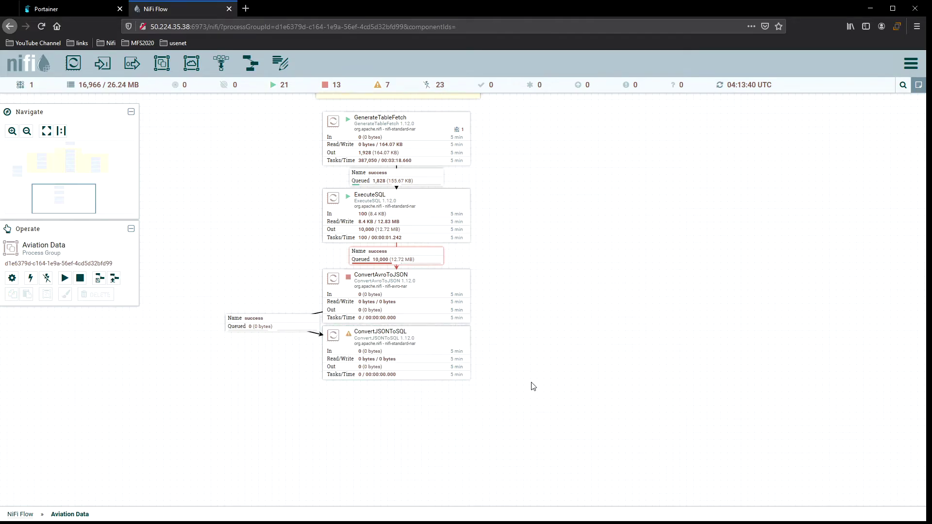
left_click_drag(534, 391, 510, 325)
Set the JDBC Connection Pool of ConvertJSONToSQL to mySql Server and its Statement Type to INSERT
mouse_move(405, 225)
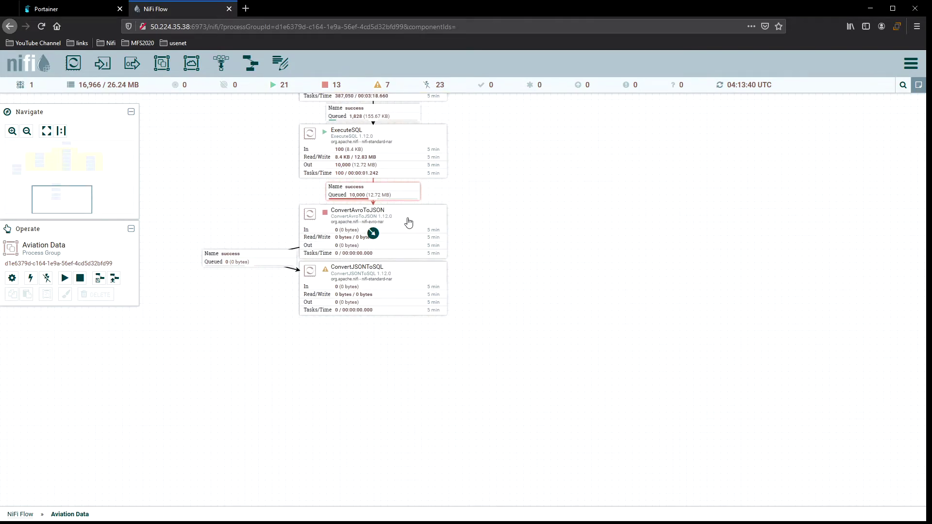
double_click(410, 273)
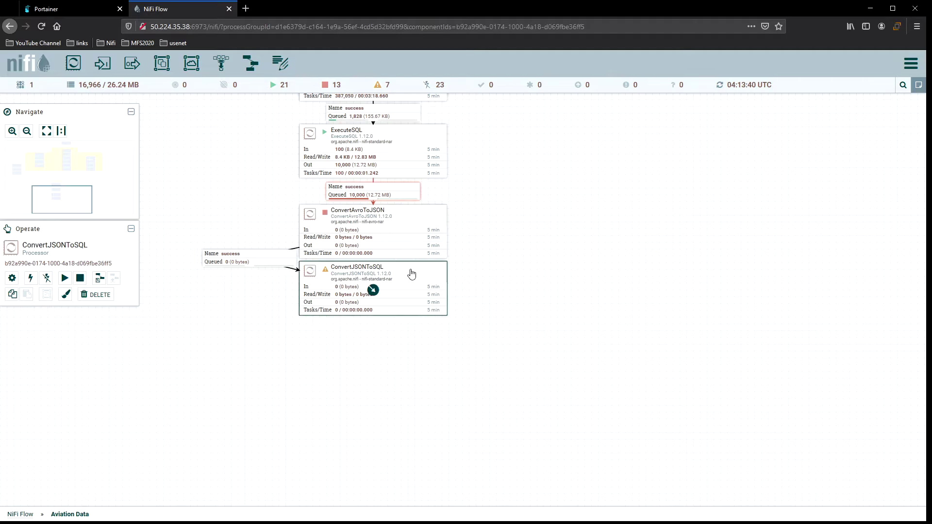
left_click(474, 258)
left_click(583, 285)
left_click(508, 271)
left_click(510, 270)
left_click(482, 292)
left_click(583, 287)
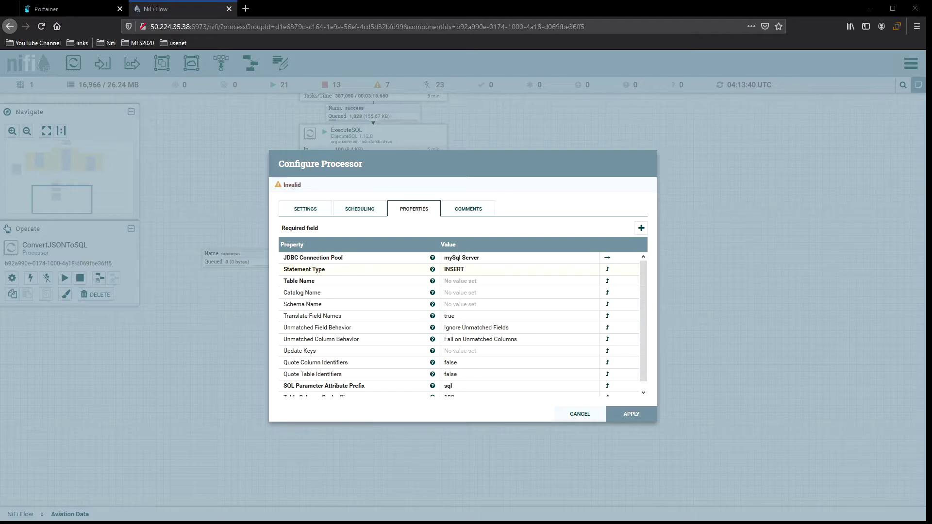
Set the Table Name of ConvertJSONToSQL to activeFlightsTemp, without a database prefix
left_click(487, 282)
type("aviation.activeFlightsTemp")
left_click(572, 361)
left_click(462, 280)
left_click(482, 291)
key("shift+Home")
key("BackSpace")
key("Return")
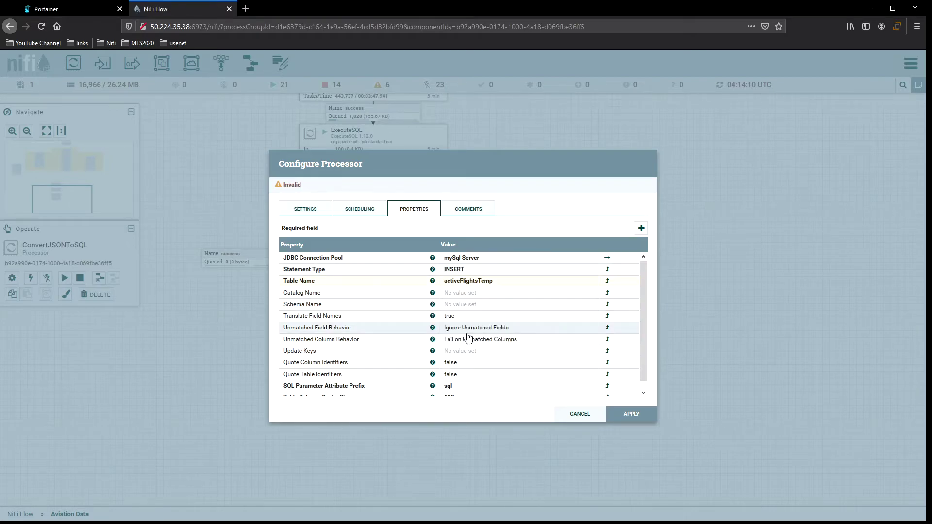
Set the Catalog Name of ConvertJSONToSQL to aviation and apply the configuration
left_click(471, 294)
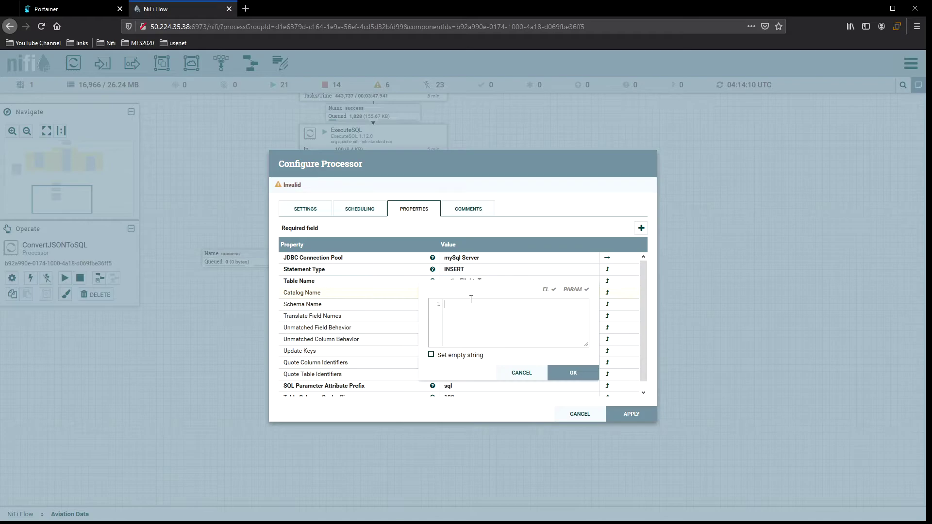
type("aviation")
key("Return")
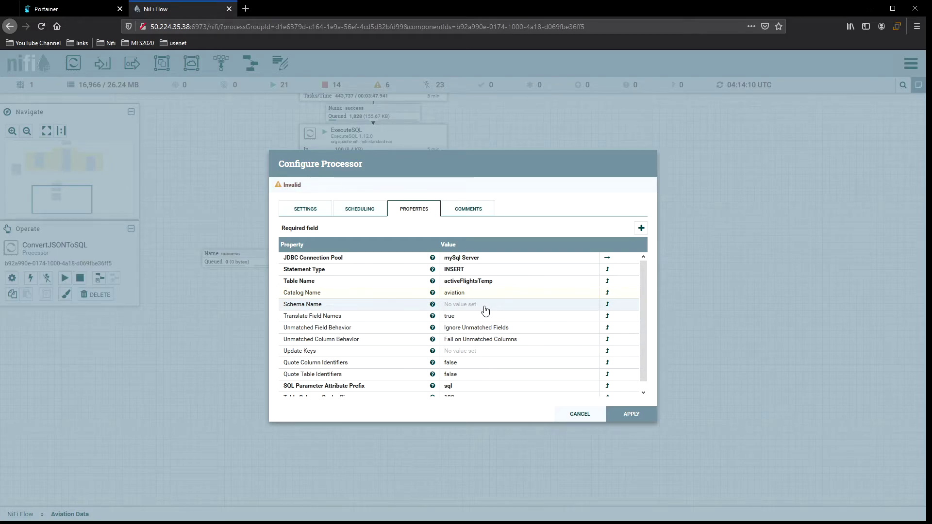
scroll(488, 360, "down", 1)
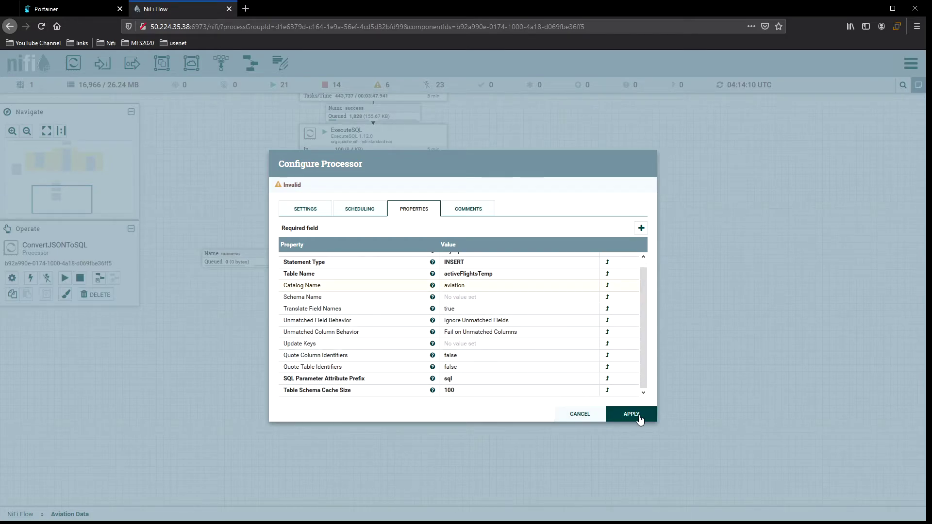
left_click(631, 414)
Add a PutSQL processor below ConvertJSONToSQL and connect ConvertJSONToSQL to it for the sql relationship
left_click_drag(73, 63, 308, 378)
type("putsql")
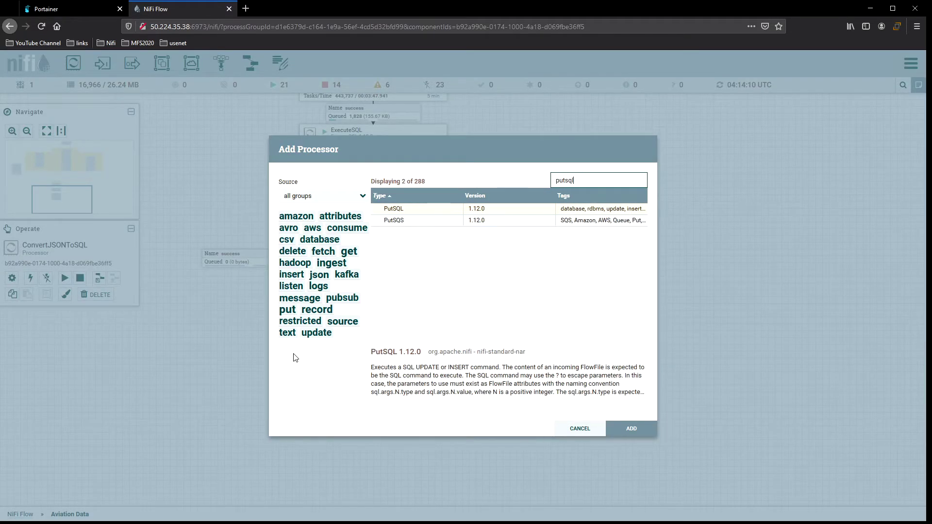
key("Return")
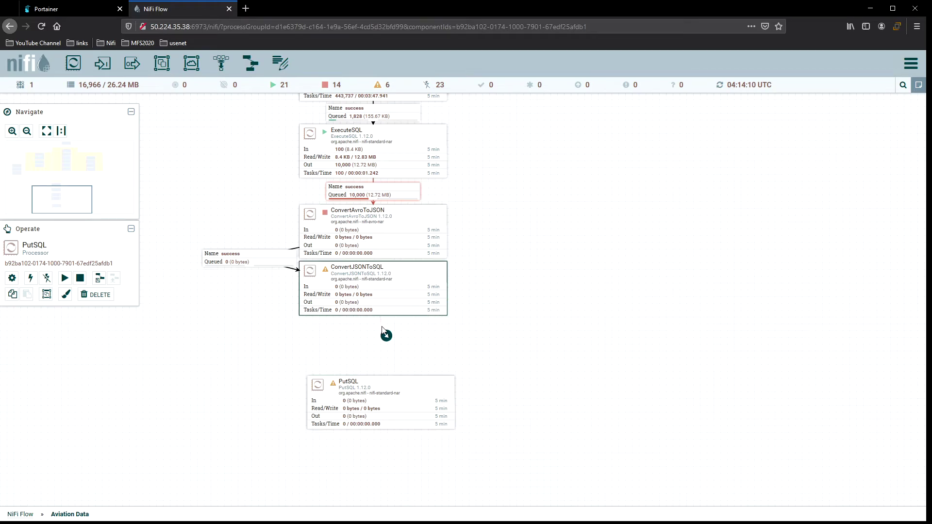
left_click_drag(382, 321, 389, 402)
left_click(292, 292)
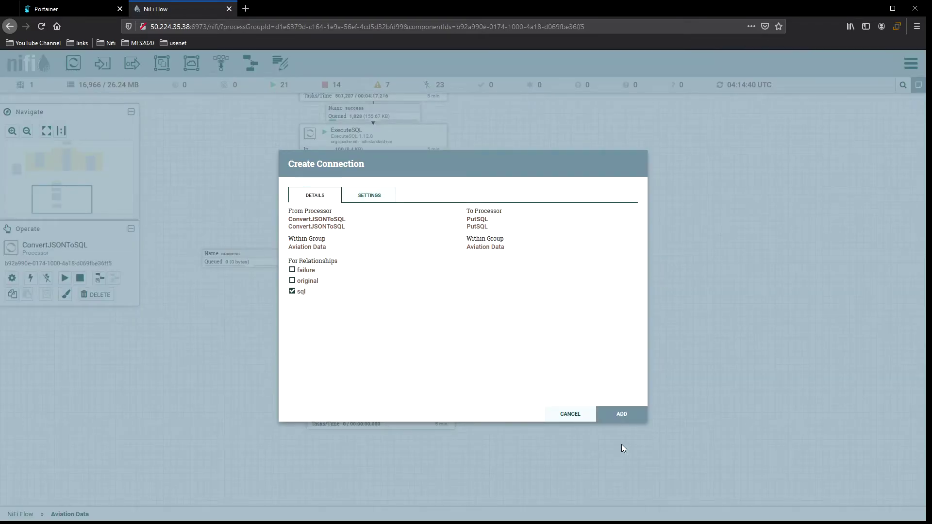
left_click(622, 414)
Automatically terminate the failure and original relationships of ConvertJSONToSQL and apply the change
double_click(404, 271)
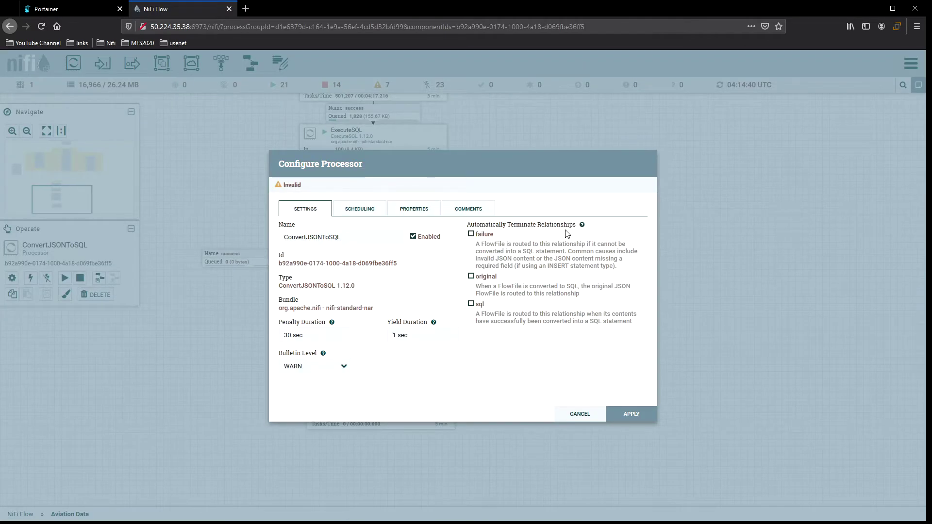
left_click(489, 234)
left_click(485, 276)
left_click(649, 412)
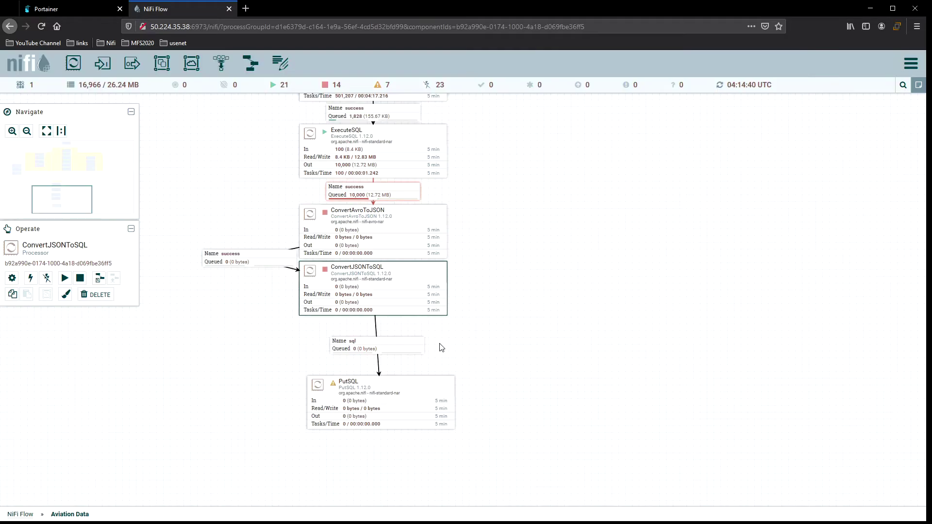
Align PutSQL directly below ConvertJSONToSQL and set its JDBC Connection Pool to mySql Server
left_click(408, 395)
left_click_drag(431, 395, 424, 365)
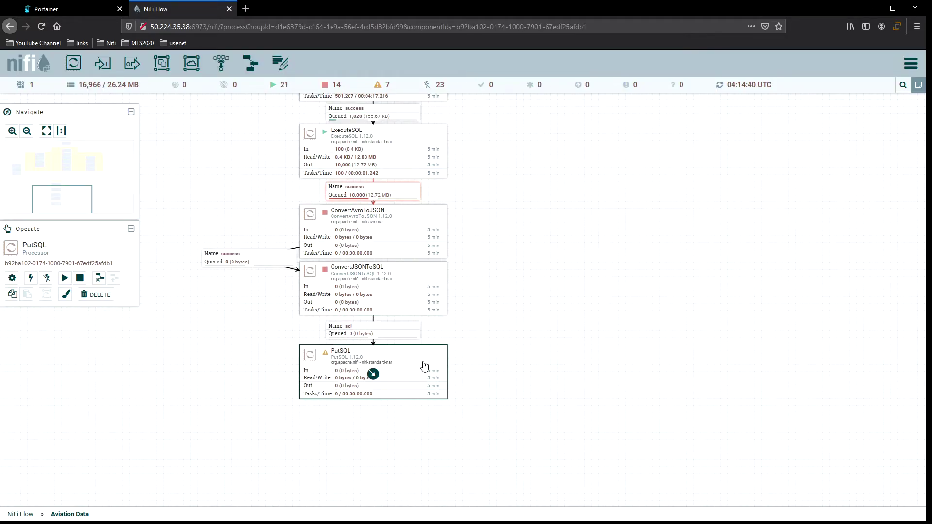
double_click(429, 357)
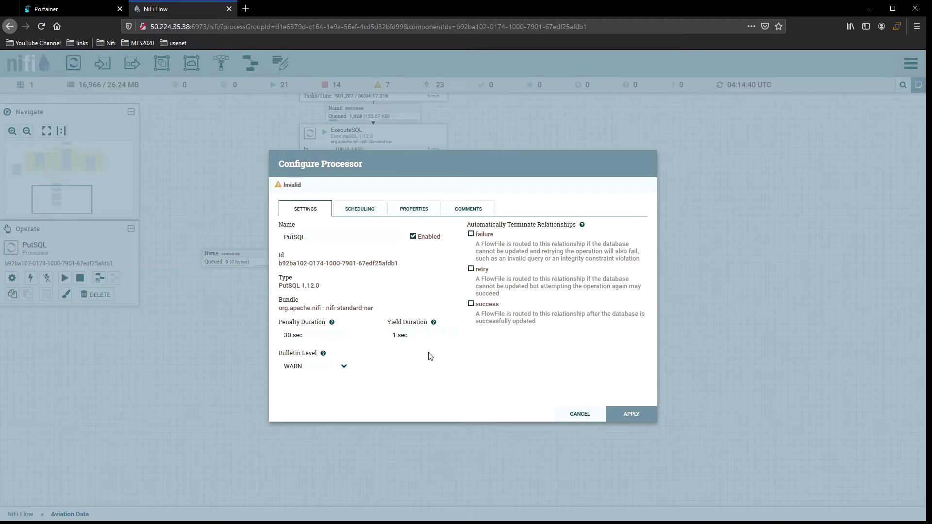
left_click(414, 210)
left_click(488, 258)
left_click(491, 262)
left_click(558, 282)
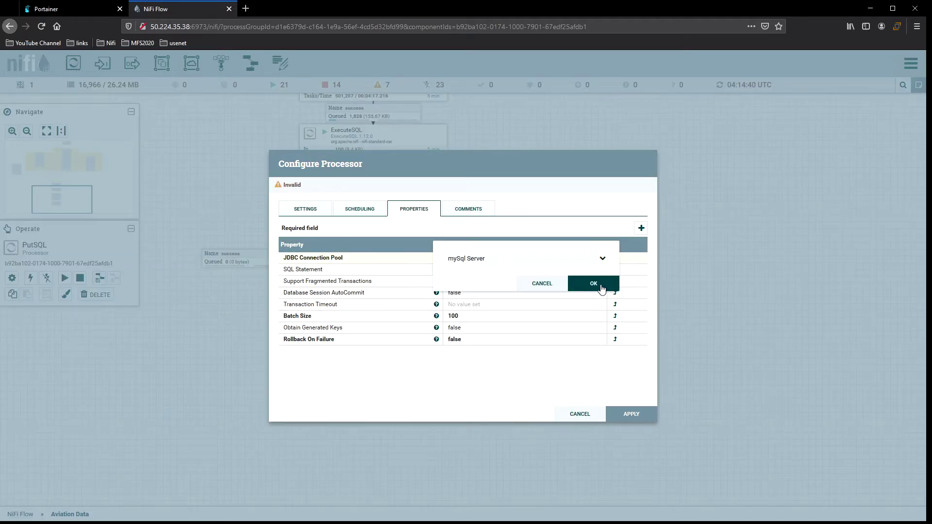
left_click(601, 289)
left_click(639, 417)
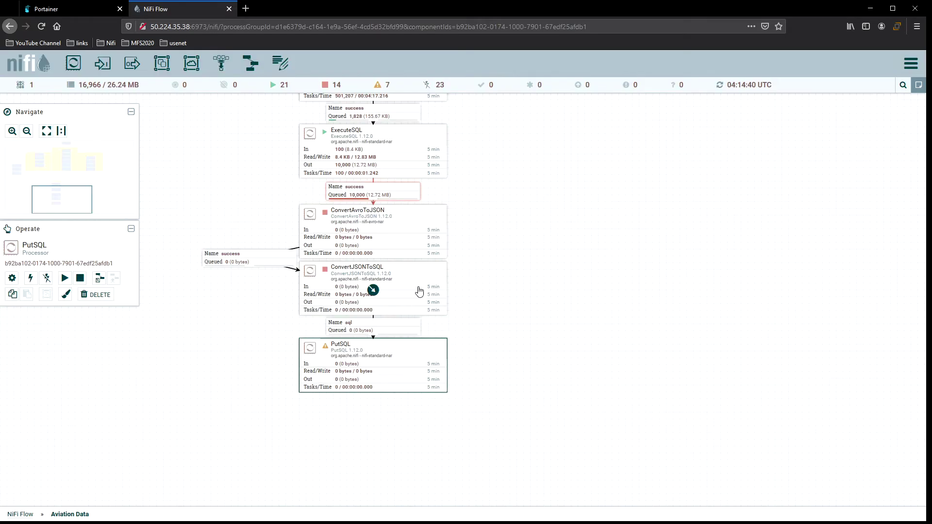
Review the properties of ConvertJSONToSQL, and start ConvertAvroToJSON with a refresh of the canvas status
double_click(420, 294)
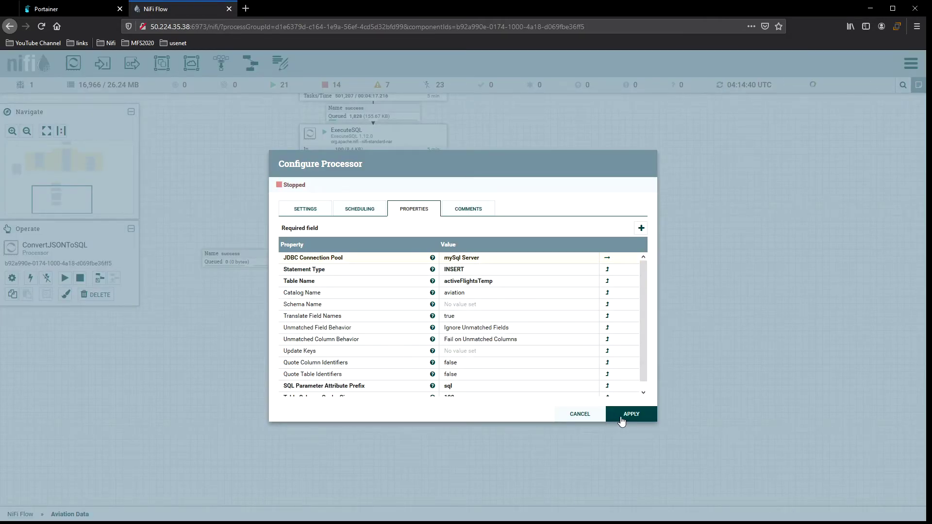
left_click(622, 415)
right_click(417, 256)
left_click(426, 266)
right_click(596, 253)
left_click(561, 261)
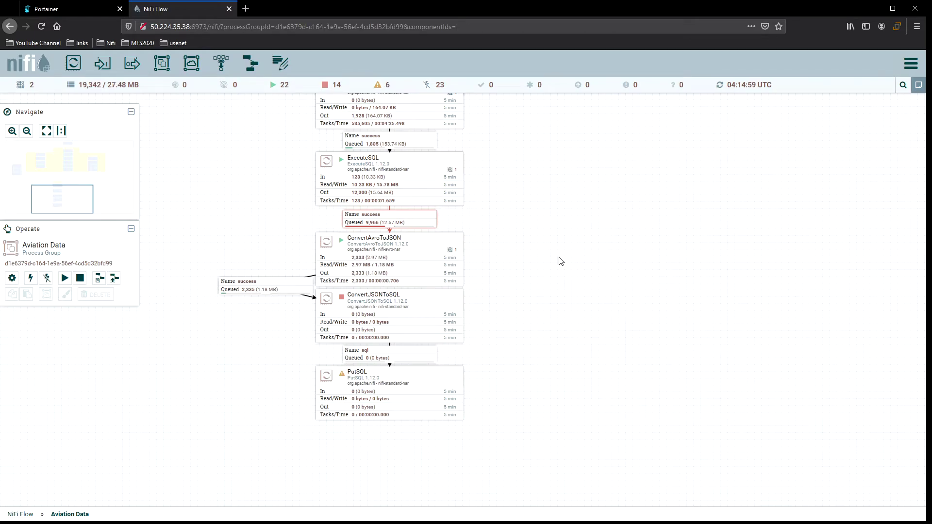
right_click(499, 275)
left_click(510, 283)
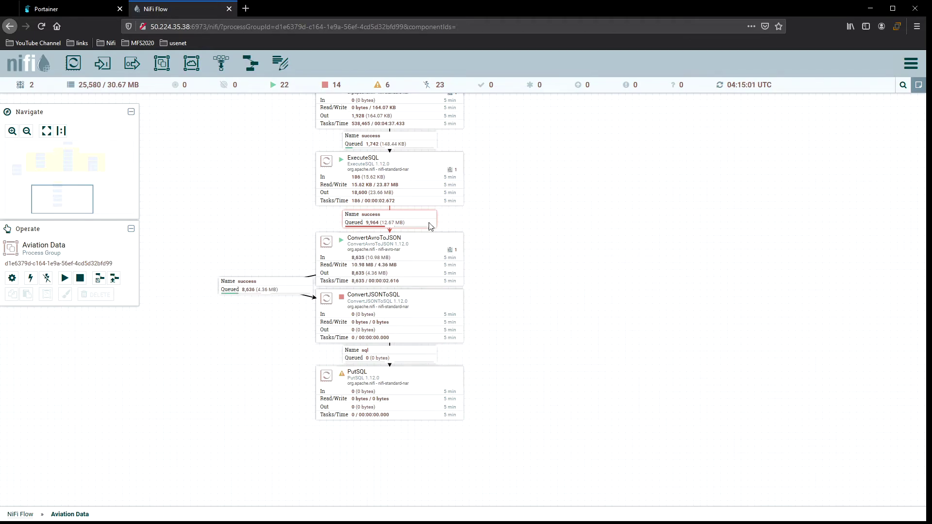
Start the ConvertJSONToSQL processor and refresh the canvas status
right_click(425, 301)
left_click(439, 322)
right_click(516, 292)
left_click(537, 298)
left_click_drag(549, 347, 552, 300)
right_click(519, 233)
left_click(534, 240)
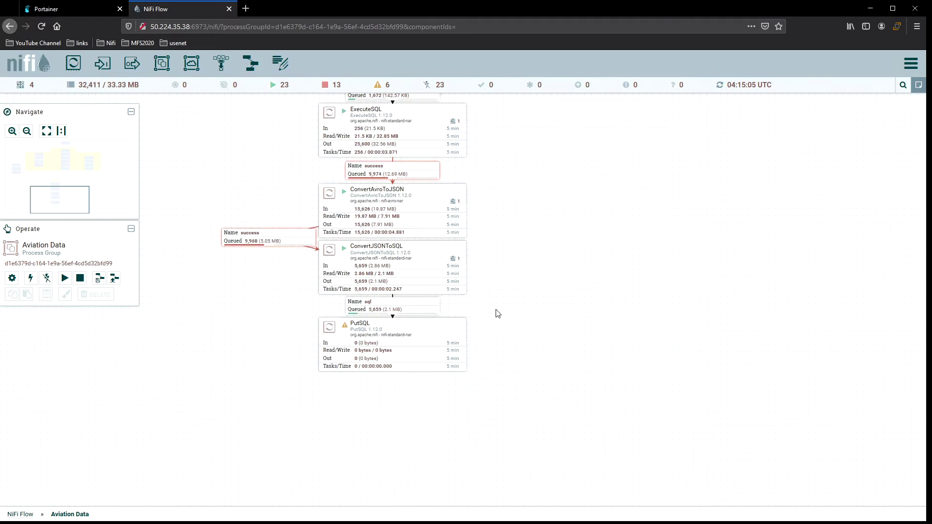
Automatically terminate the failure, retry and success relationships of PutSQL, apply the change and refresh the canvas status
double_click(418, 335)
left_click(478, 235)
left_click(477, 268)
left_click(483, 306)
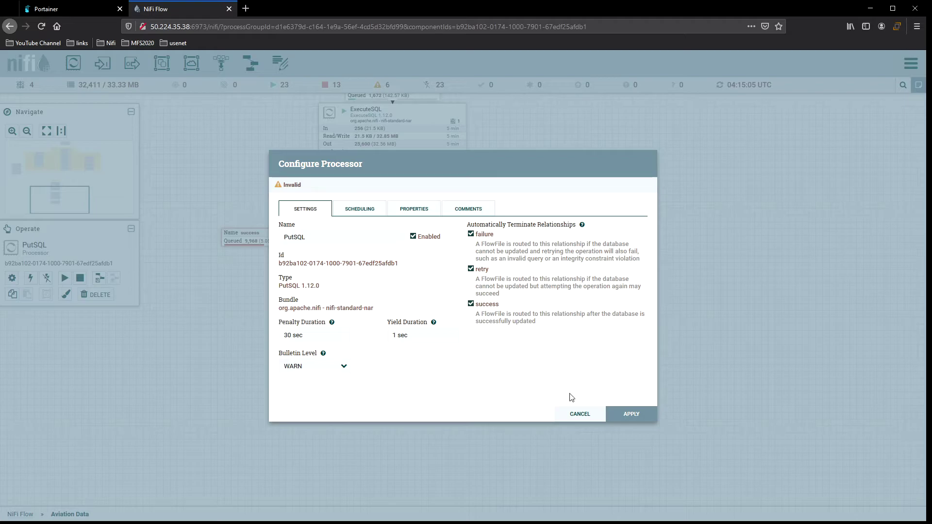
left_click(629, 414)
right_click(499, 311)
left_click(509, 318)
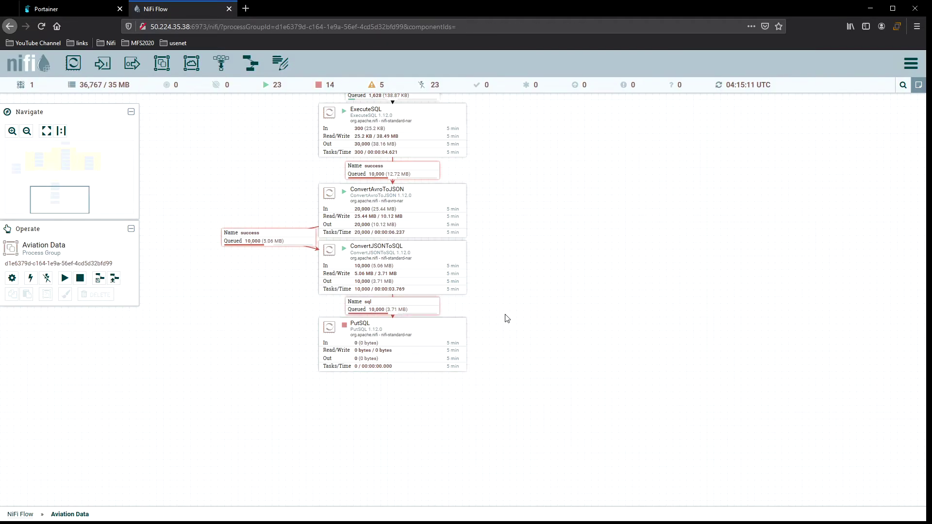
Start the PutSQL processor and refresh the canvas status repeatedly to follow the queues through the whole flow
right_click(434, 330)
left_click(454, 345)
right_click(531, 301)
left_click(559, 294)
right_click(532, 243)
left_click(557, 246)
right_click(505, 226)
left_click(529, 235)
left_click_drag(529, 156, 488, 244)
right_click(482, 247)
left_click(498, 250)
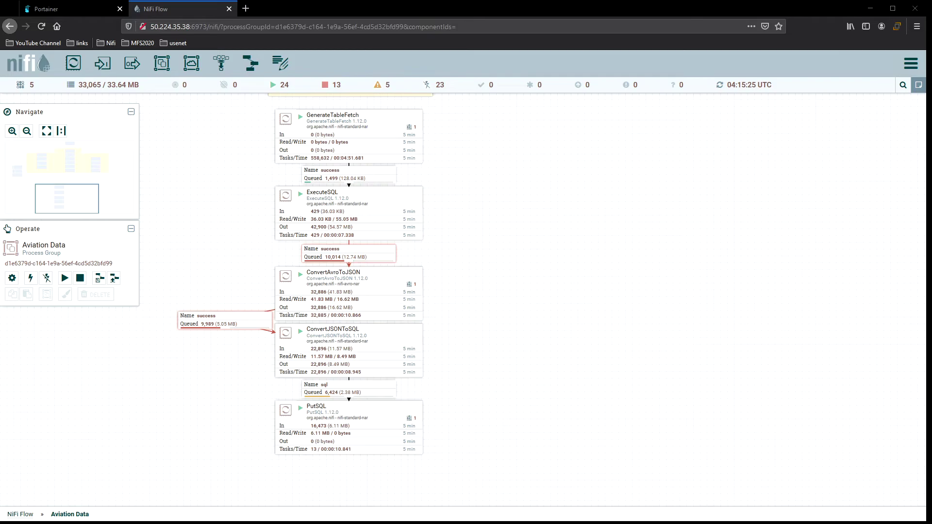
Switch to DBeaver, run the select query on aviation.activeFlightsTemp and look through the returned rows
key("alt+Tab")
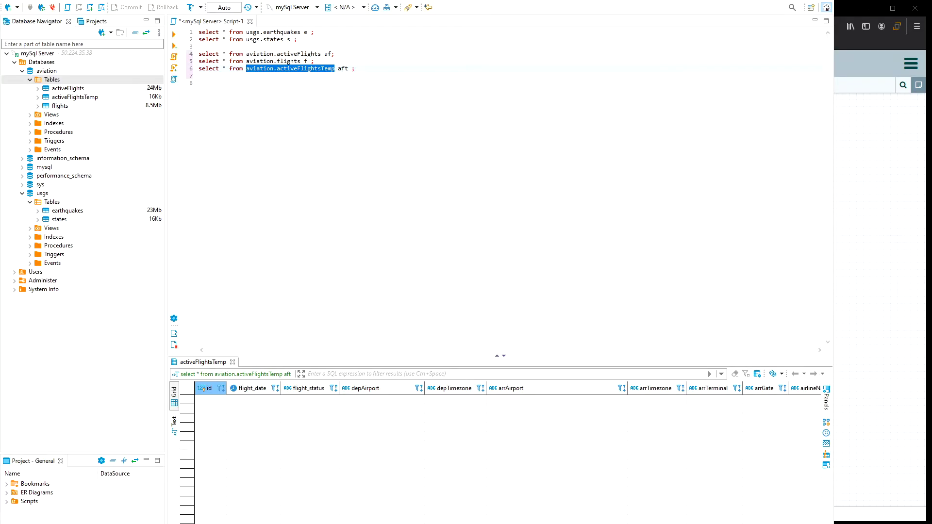
key("End")
left_click(348, 55)
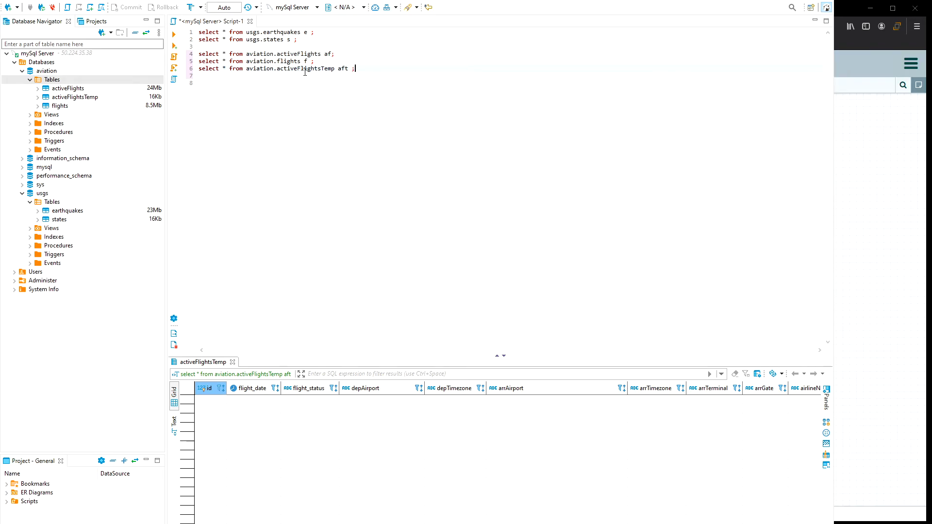
left_click(173, 35)
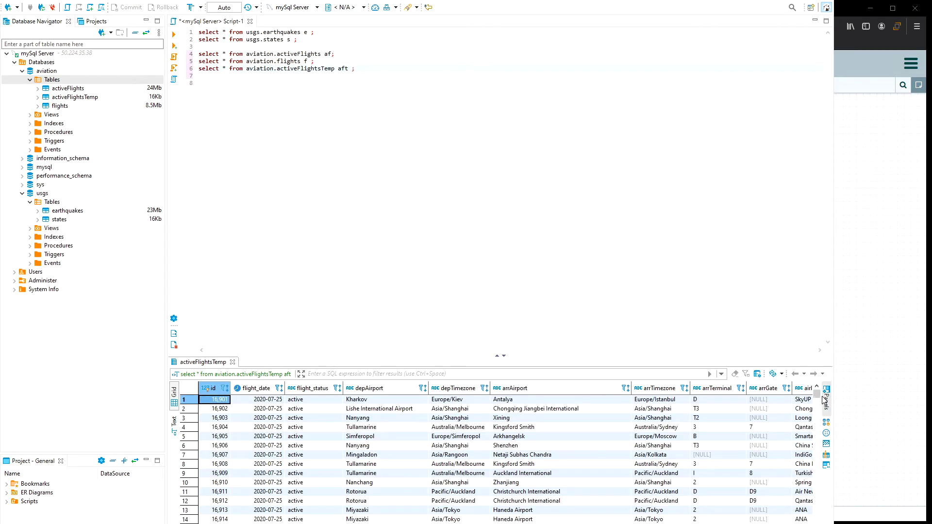
left_click_drag(817, 395, 818, 484)
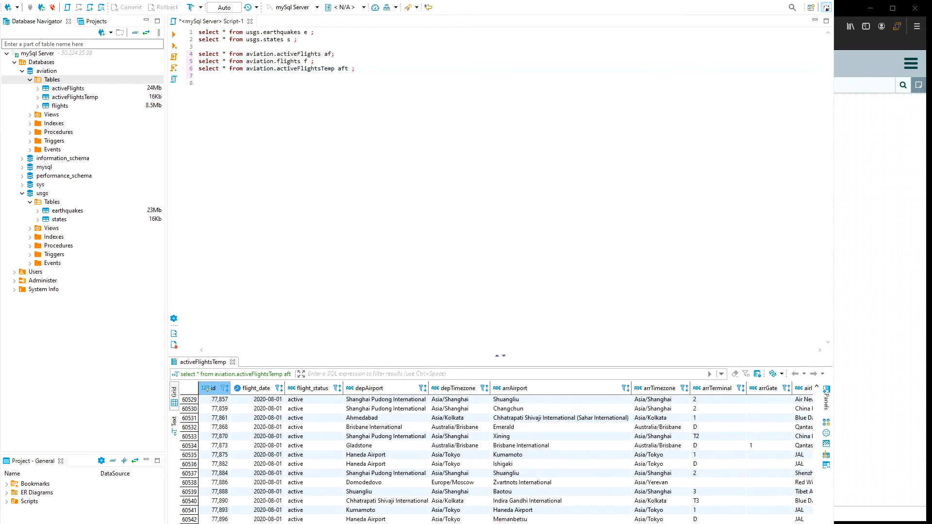